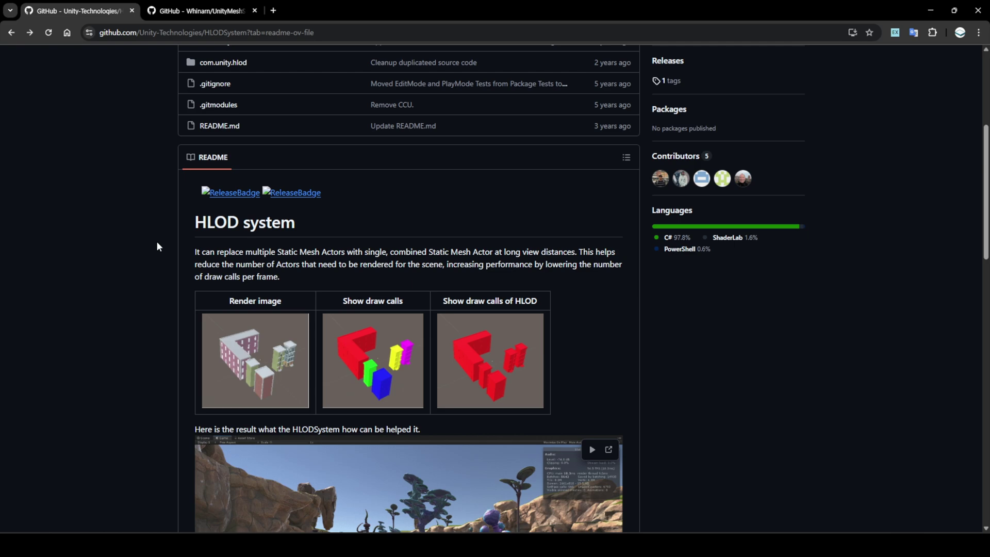
- Open the README's 'Git Home' prerequisite link in a new tab and view the Git downloads page
{"action": "scroll", "coordinate": [156, 240], "scroll_direction": "down", "scroll_amount": 3}
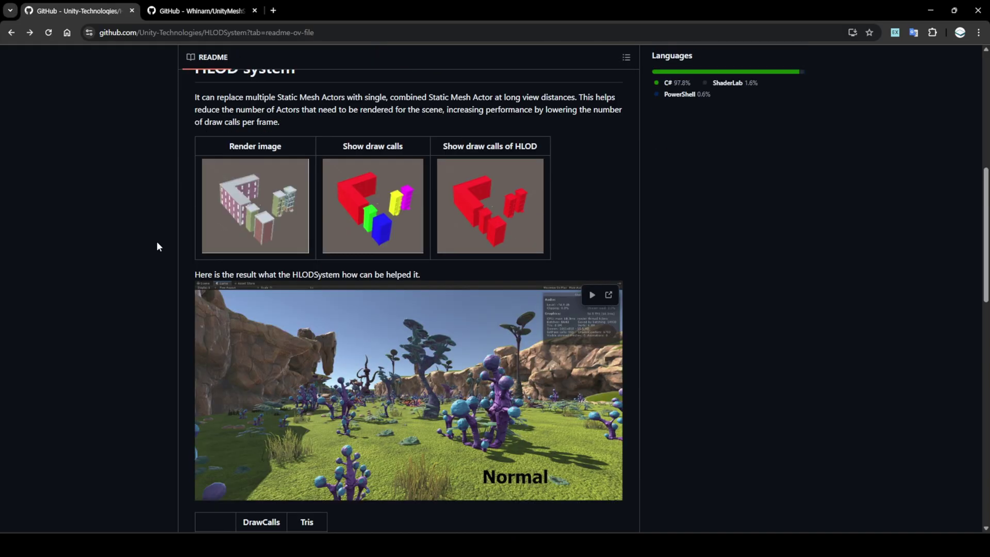
{"action": "scroll", "coordinate": [156, 240], "scroll_direction": "up", "scroll_amount": 1}
{"action": "scroll", "coordinate": [170, 243], "scroll_direction": "down", "scroll_amount": 2}
{"action": "scroll", "coordinate": [175, 247], "scroll_direction": "down", "scroll_amount": 3}
{"action": "scroll", "coordinate": [181, 247], "scroll_direction": "down", "scroll_amount": 6}
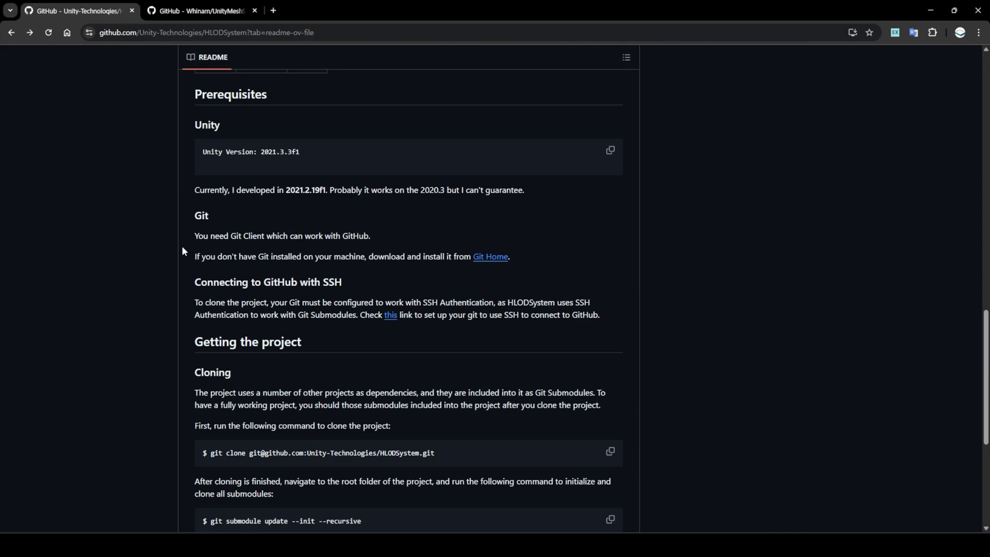
{"action": "scroll", "coordinate": [181, 247], "scroll_direction": "down", "scroll_amount": 1}
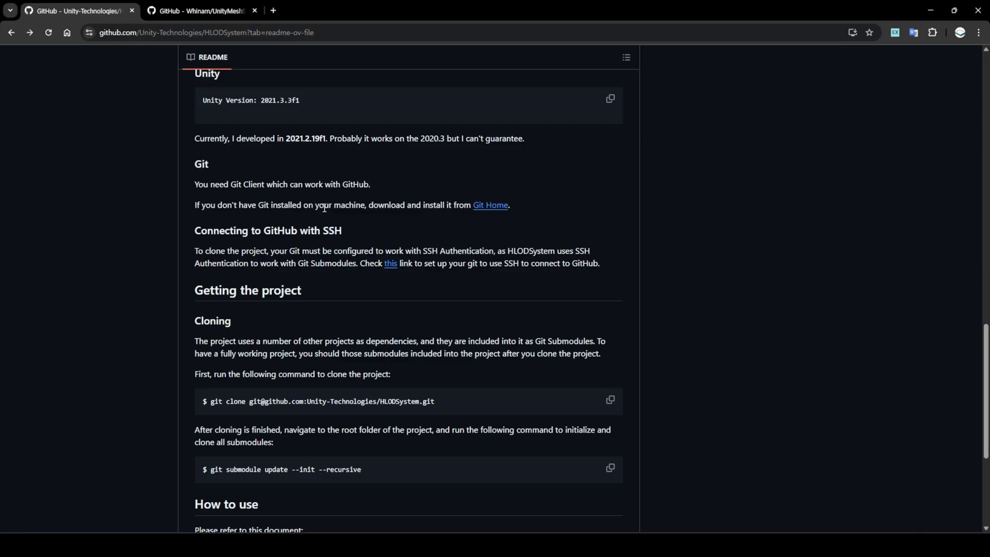
{"action": "right_click", "coordinate": [484, 205]}
{"action": "left_click", "coordinate": [514, 217]}
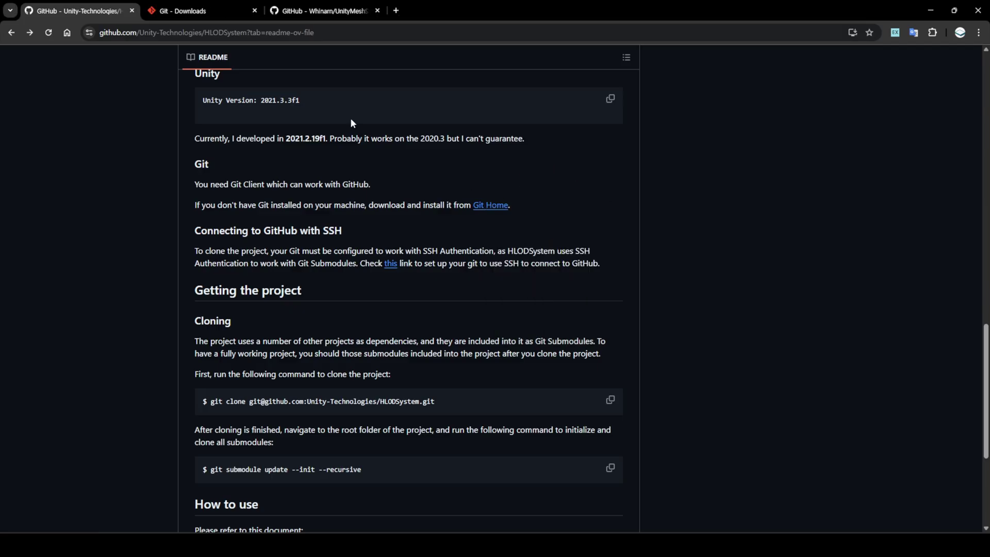
{"action": "left_click", "coordinate": [218, 15]}
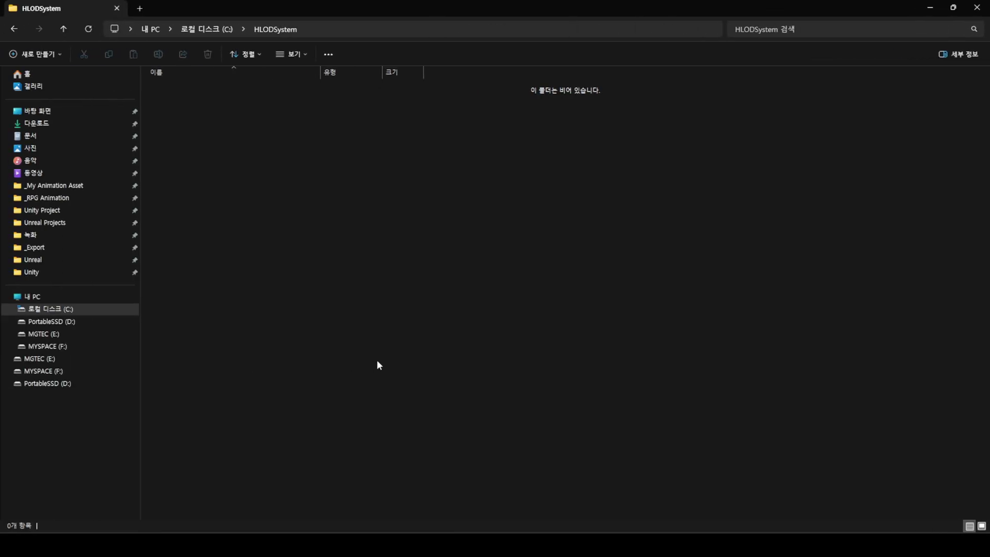
- Launch Git Bash inside the empty C:\HLODSystem folder
{"action": "right_click", "coordinate": [248, 148]}
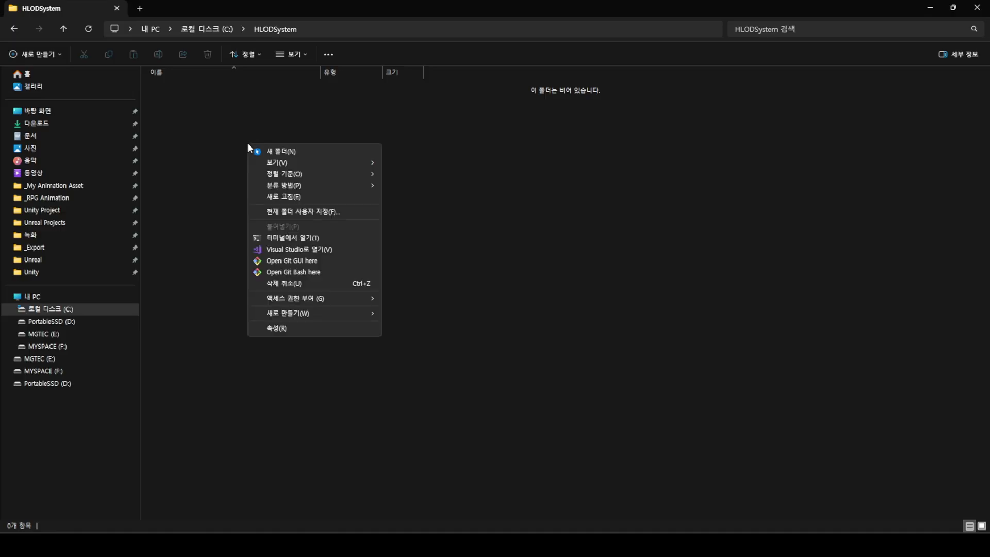
{"action": "left_click", "coordinate": [339, 274]}
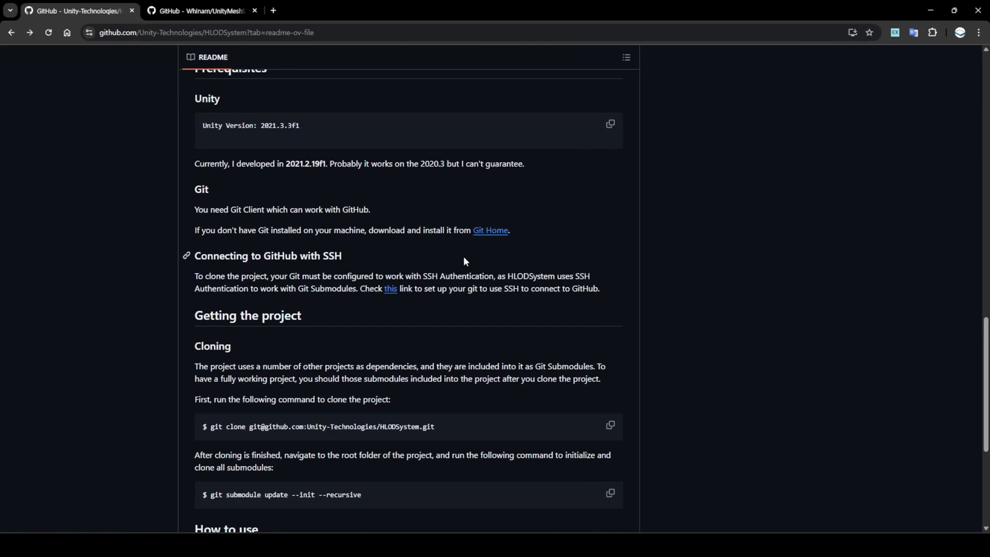
- Open the README's HowToUseHLODSystem guide link in a new tab and view it
{"action": "scroll", "coordinate": [397, 268], "scroll_direction": "down", "scroll_amount": 4}
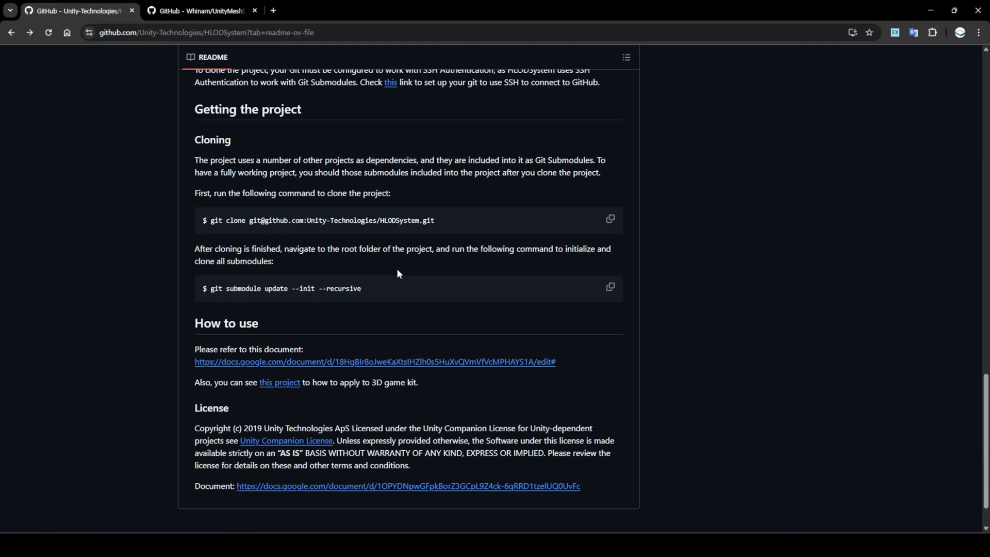
{"action": "right_click", "coordinate": [440, 362]}
{"action": "left_click", "coordinate": [465, 374]}
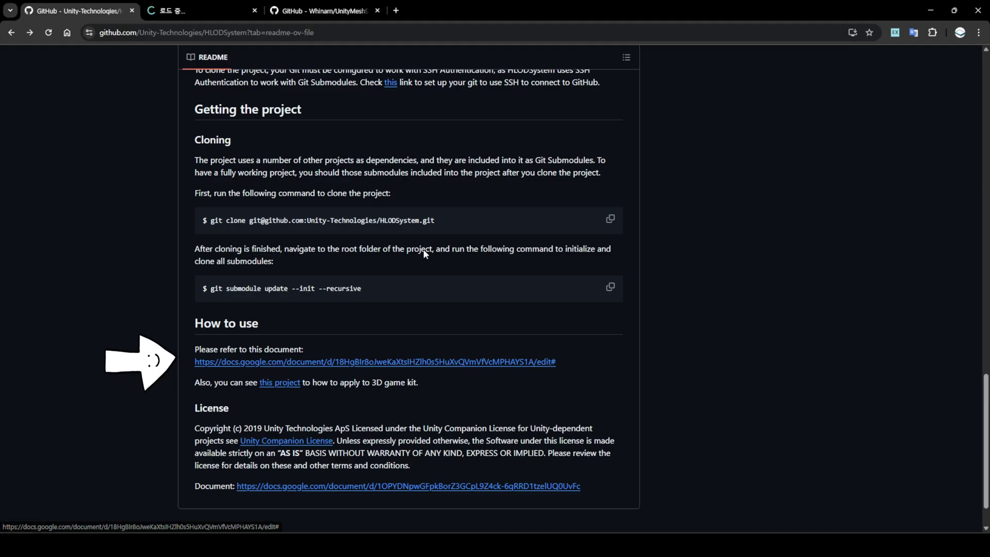
{"action": "left_click", "coordinate": [186, 18]}
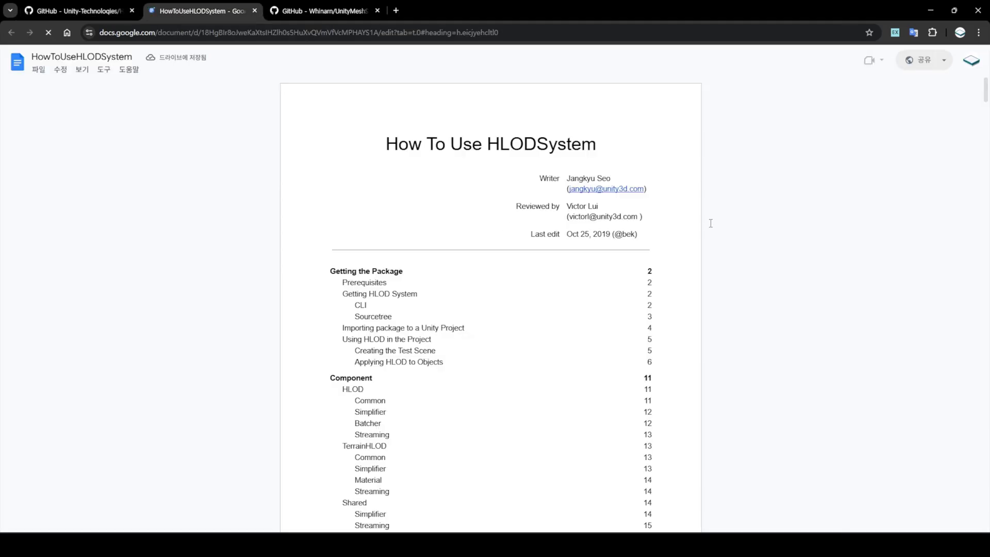
- Copy the HTTPS git clone command from the guide's CLI section
{"action": "scroll", "coordinate": [658, 205], "scroll_direction": "down", "scroll_amount": 5}
{"action": "scroll", "coordinate": [658, 205], "scroll_direction": "down", "scroll_amount": 9}
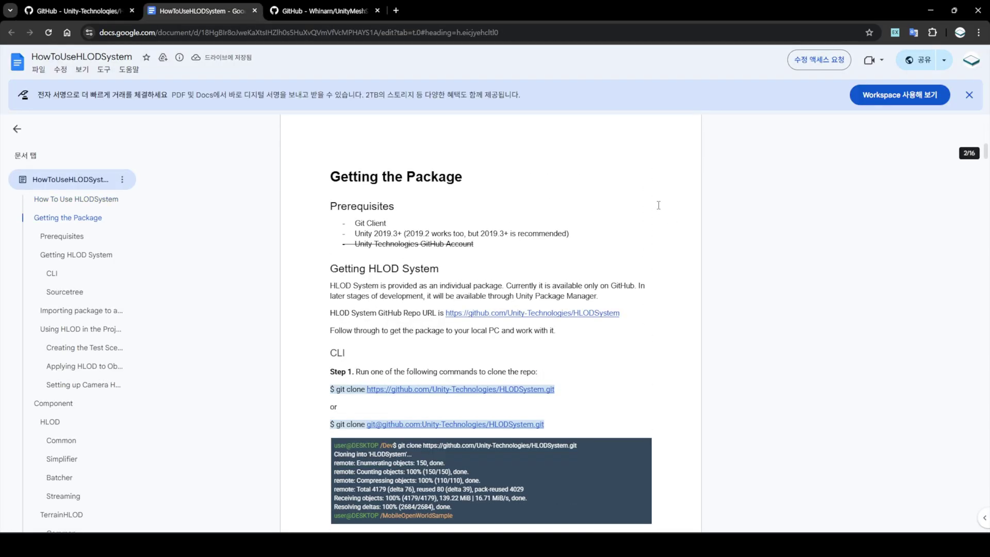
{"action": "left_click_drag", "start_coordinate": [336, 183], "coordinate": [555, 184]}
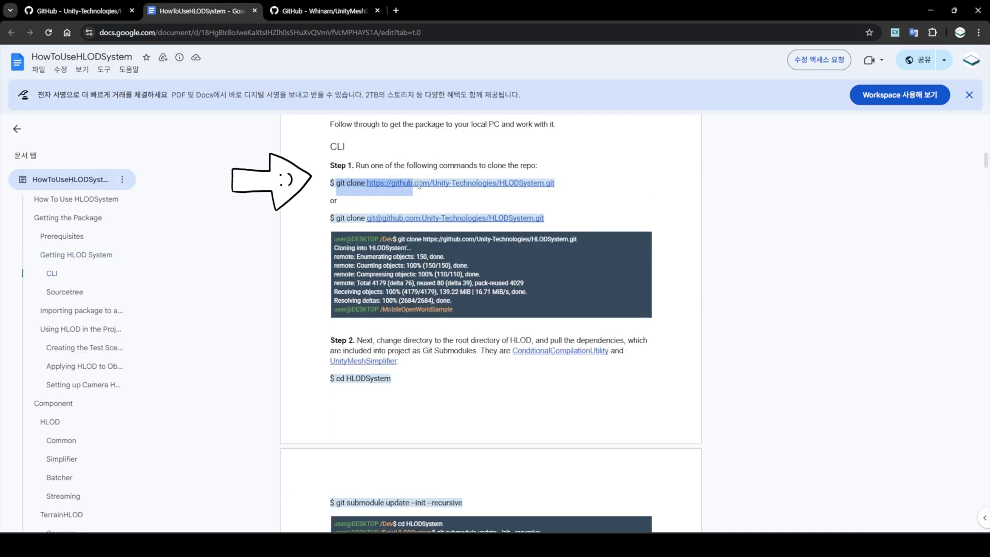
{"action": "right_click", "coordinate": [554, 183]}
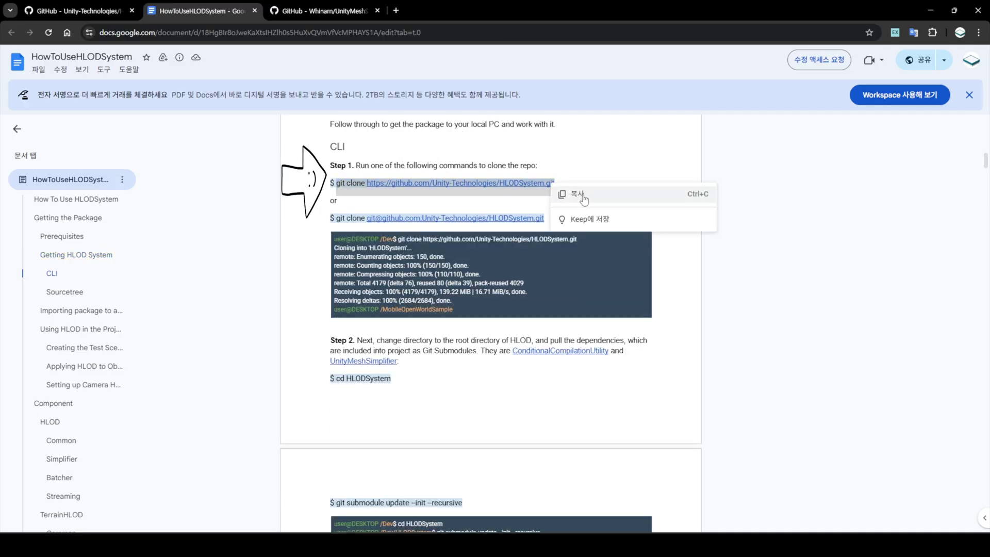
{"action": "left_click", "coordinate": [583, 198]}
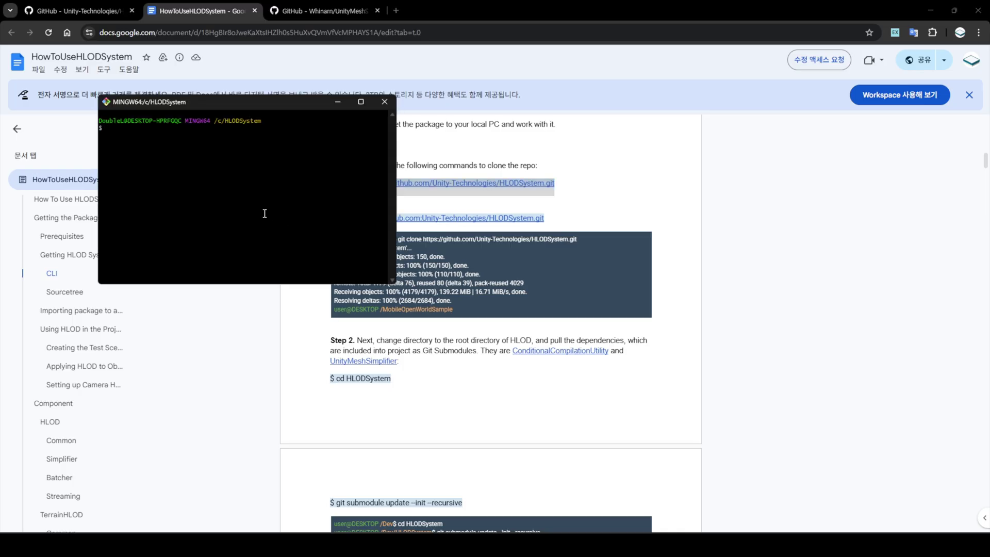
- Run the pasted git clone command in Git Bash, then select 'cd HLODSystem' in the guide
{"action": "right_click", "coordinate": [247, 129]}
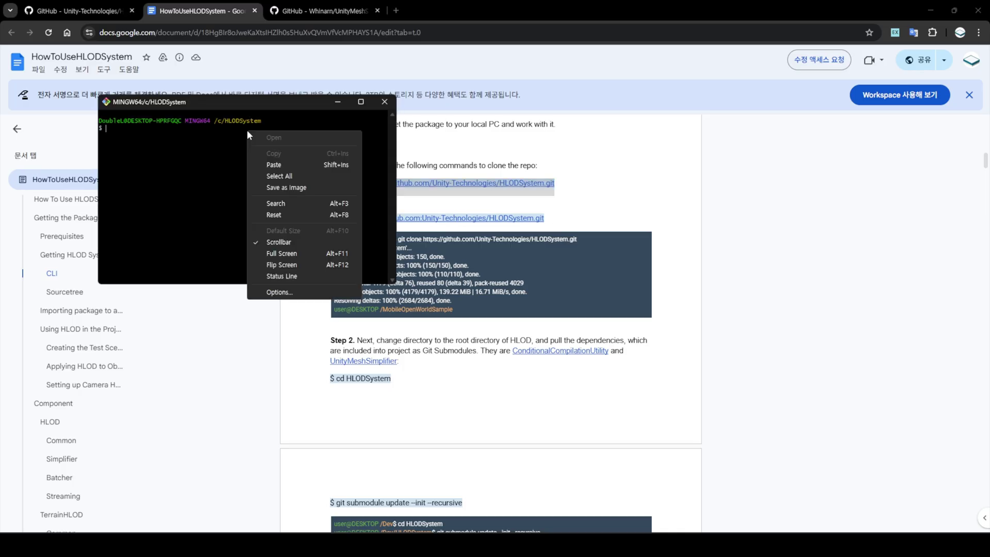
{"action": "left_click", "coordinate": [297, 165]}
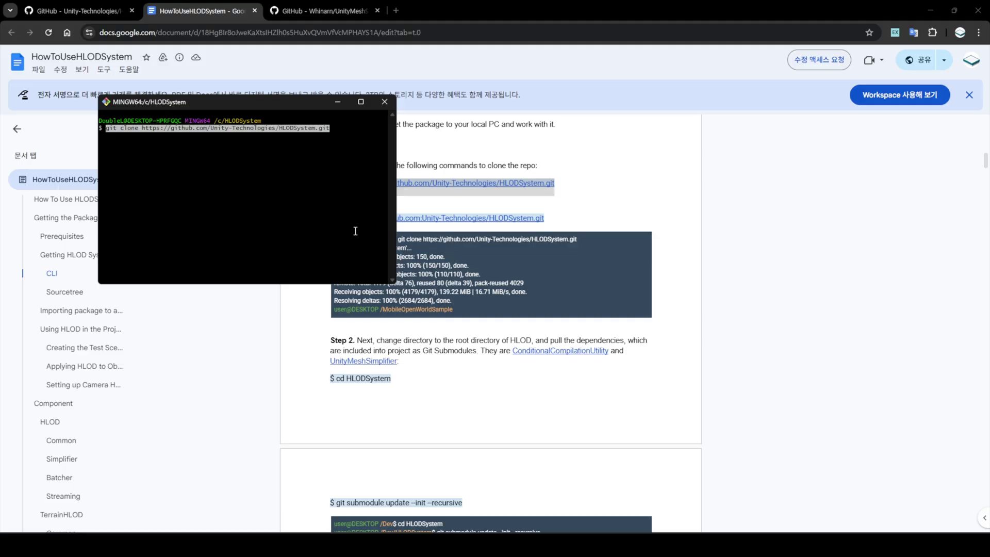
{"action": "key", "text": "Return"}
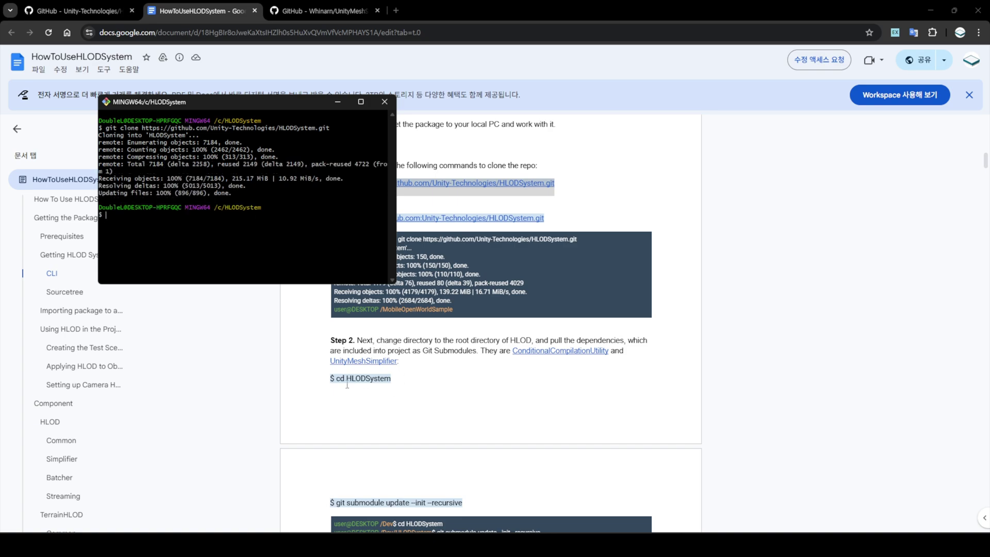
{"action": "left_click_drag", "start_coordinate": [336, 378], "coordinate": [390, 382]}
{"action": "right_click", "coordinate": [391, 382]}
- Copy 'cd HLODSystem' and run it in Git Bash to enter the cloned folder
{"action": "left_click", "coordinate": [407, 389]}
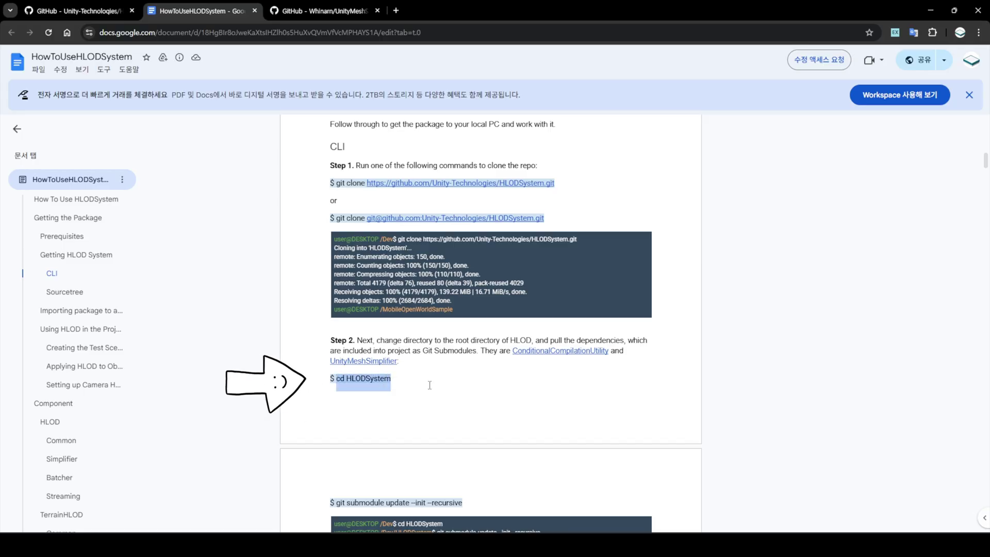
{"action": "key", "text": "alt+Tab"}
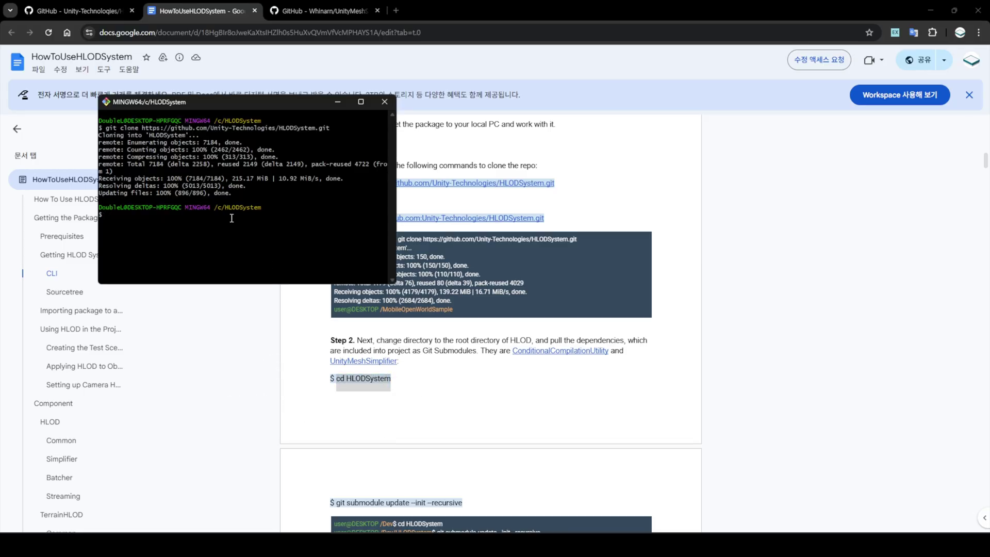
{"action": "right_click", "coordinate": [240, 226]}
{"action": "left_click", "coordinate": [271, 252]}
{"action": "key", "text": "Return"}
- Copy the git submodule update command from the guide and run it to fetch UnityMeshSimplifier
{"action": "key", "text": "alt+Tab"}
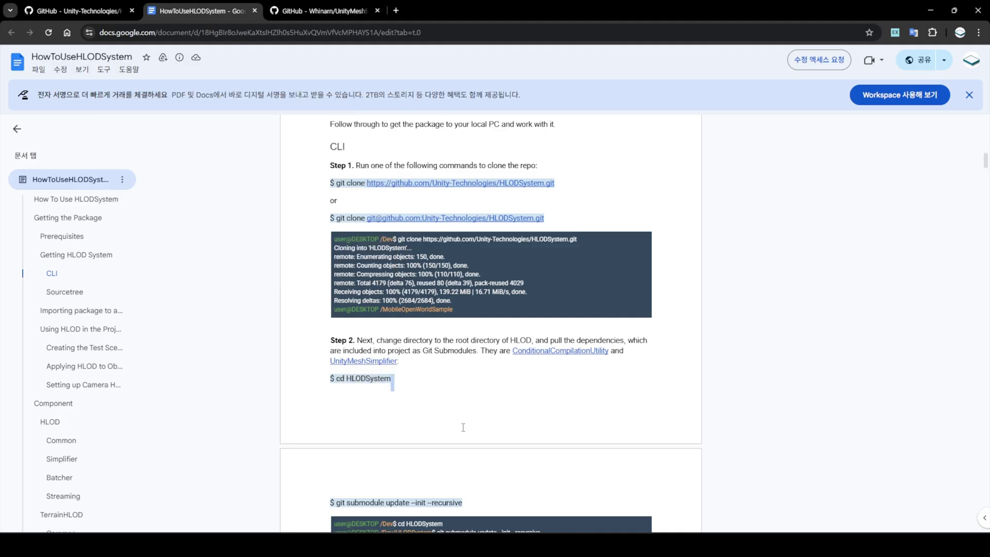
{"action": "scroll", "coordinate": [455, 407], "scroll_direction": "down", "scroll_amount": 3}
{"action": "scroll", "coordinate": [455, 407], "scroll_direction": "down", "scroll_amount": 2}
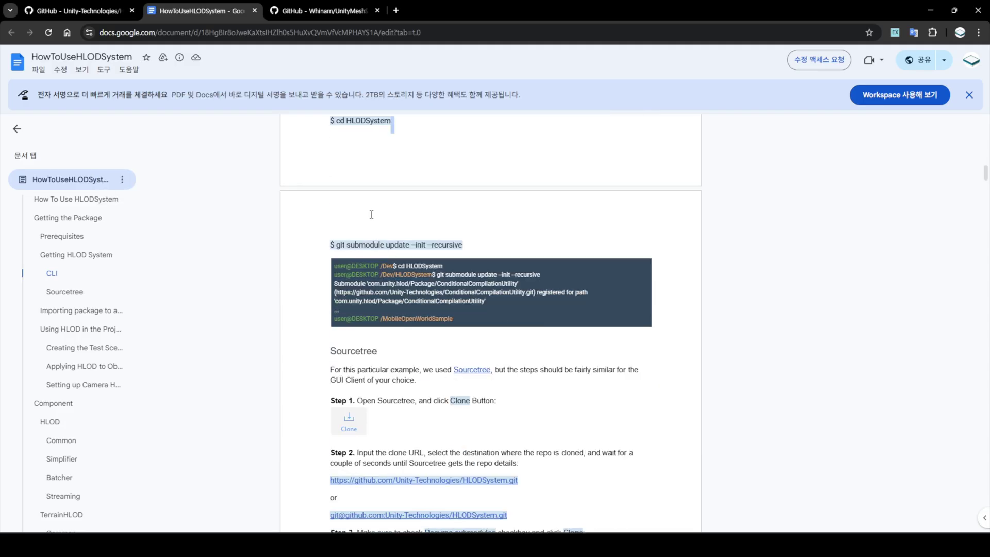
{"action": "left_click_drag", "start_coordinate": [336, 245], "coordinate": [456, 244]}
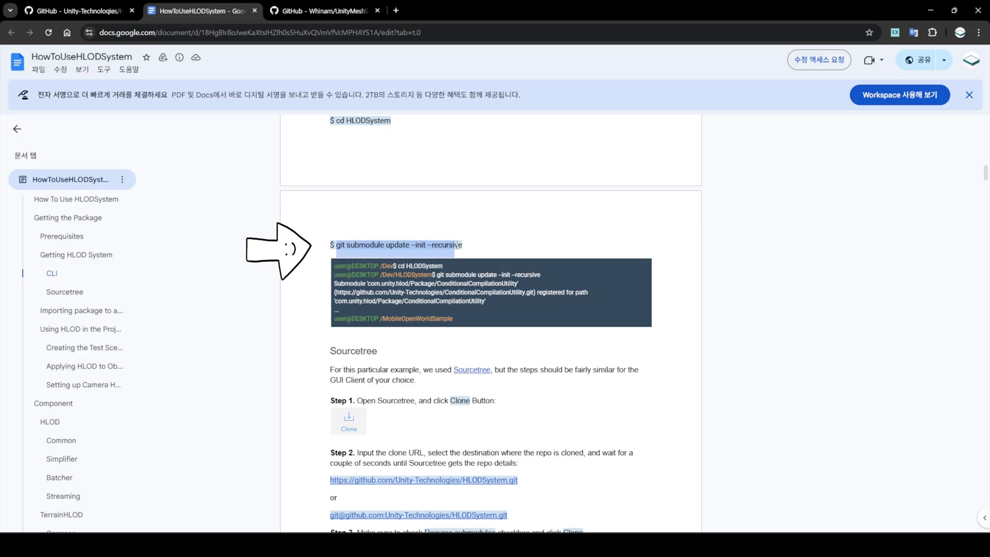
{"action": "right_click", "coordinate": [459, 243]}
{"action": "left_click", "coordinate": [480, 257]}
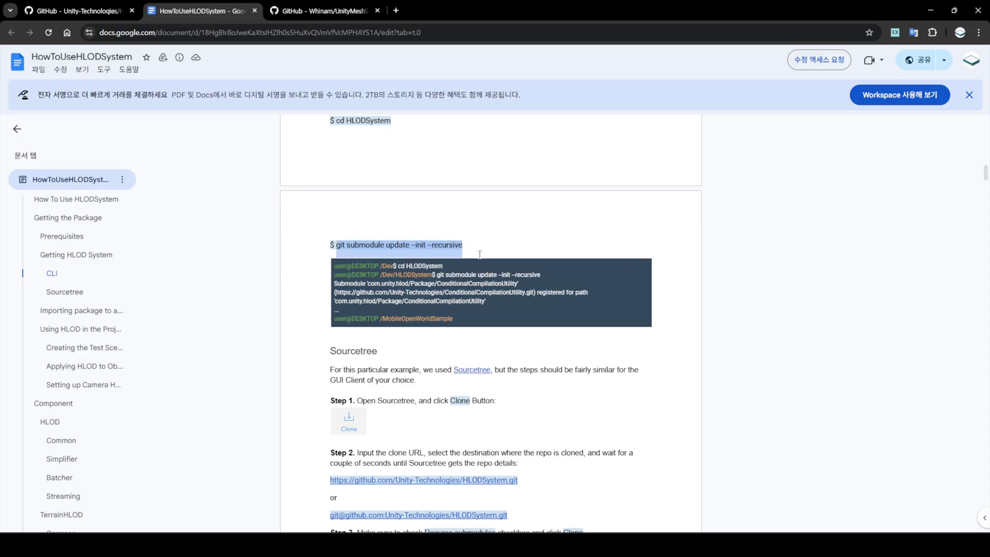
{"action": "key", "text": "alt+Tab"}
{"action": "right_click", "coordinate": [210, 236]}
{"action": "left_click", "coordinate": [249, 270]}
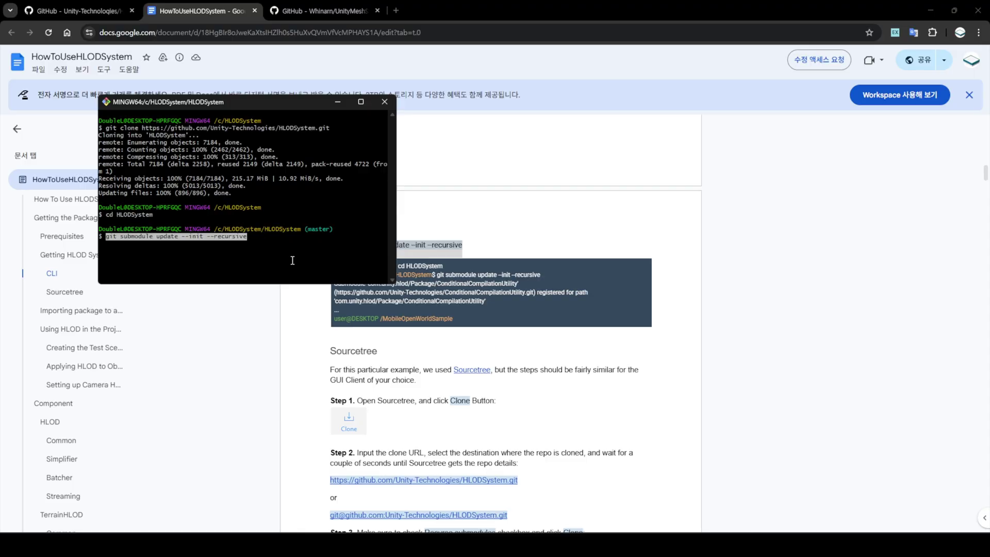
{"action": "key", "text": "Return"}
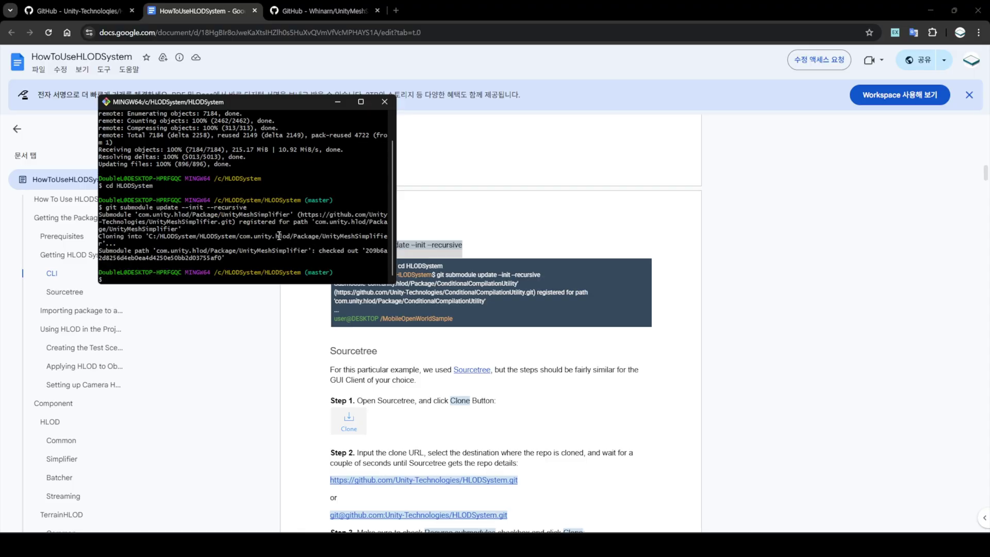
{"action": "key", "text": "alt+Tab"}
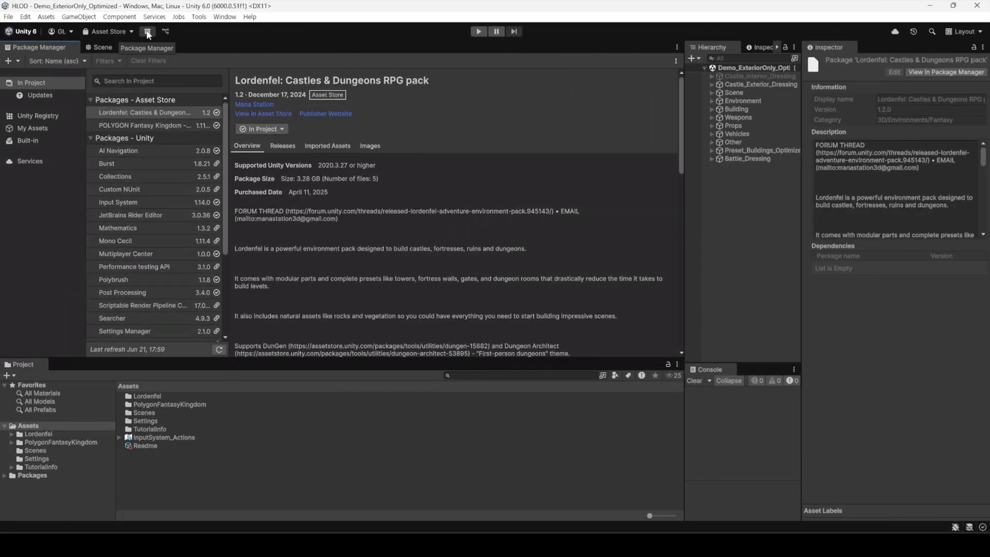
- Choose 'Install package from disk...' from the Package Manager's + menu
{"action": "left_click", "coordinate": [20, 61]}
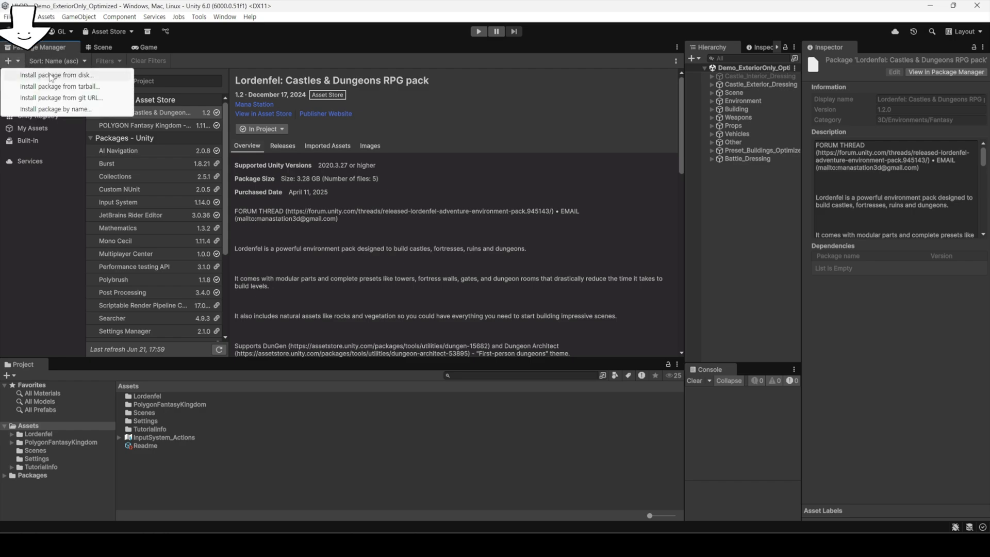
{"action": "left_click", "coordinate": [91, 75]}
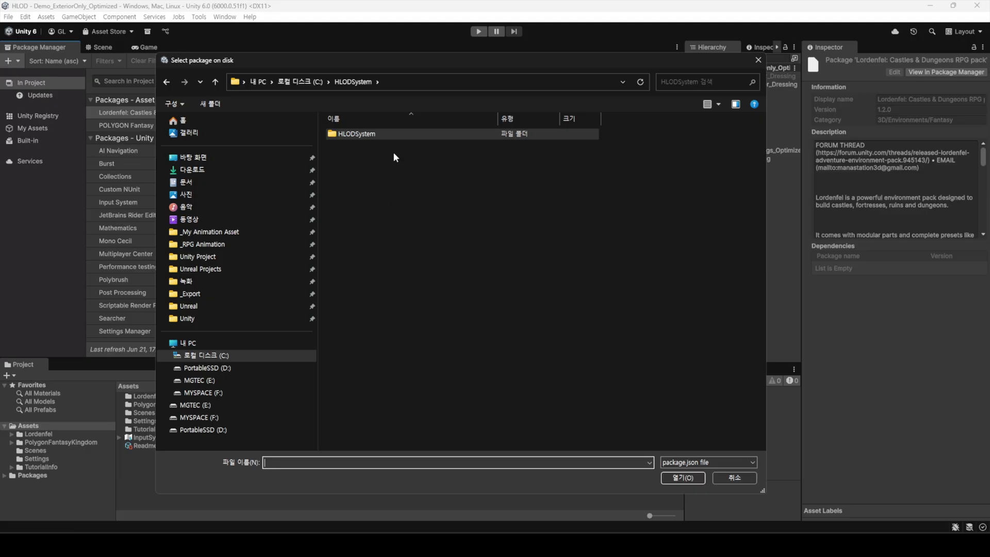
- Load HLODSystem > com.unity.hlod > package.json to install HLOD System 0.0.1-preview
{"action": "double_click", "coordinate": [378, 134]}
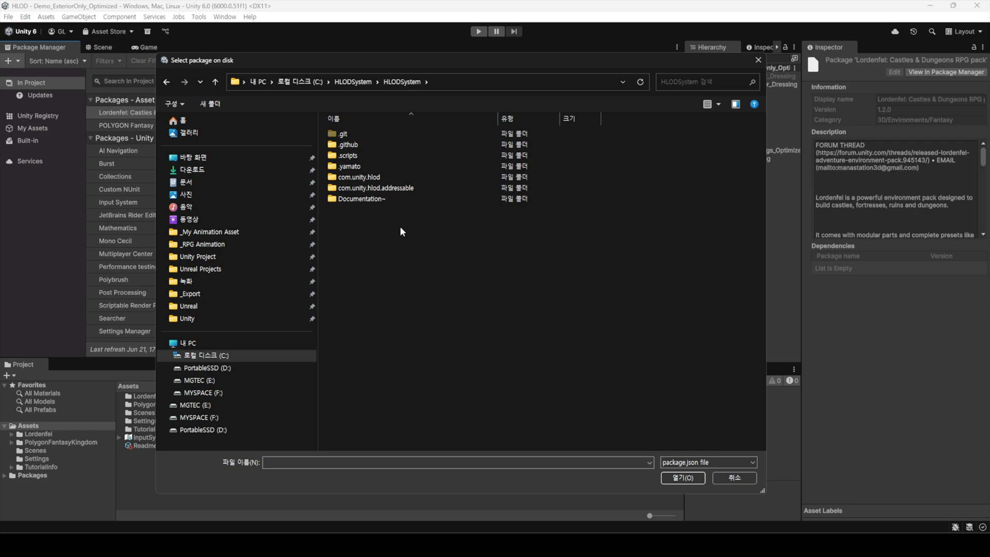
{"action": "left_click", "coordinate": [384, 179]}
{"action": "double_click", "coordinate": [385, 179]}
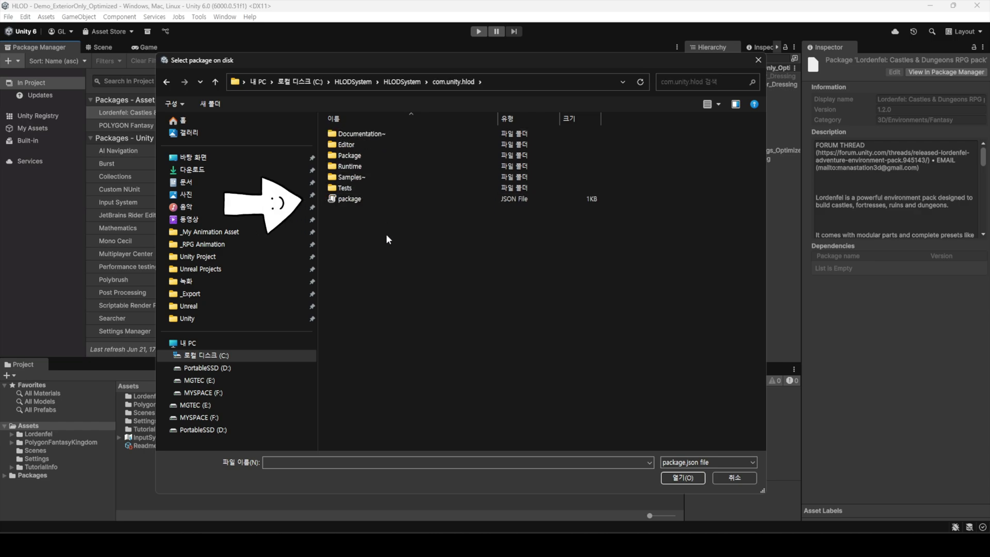
{"action": "double_click", "coordinate": [377, 199]}
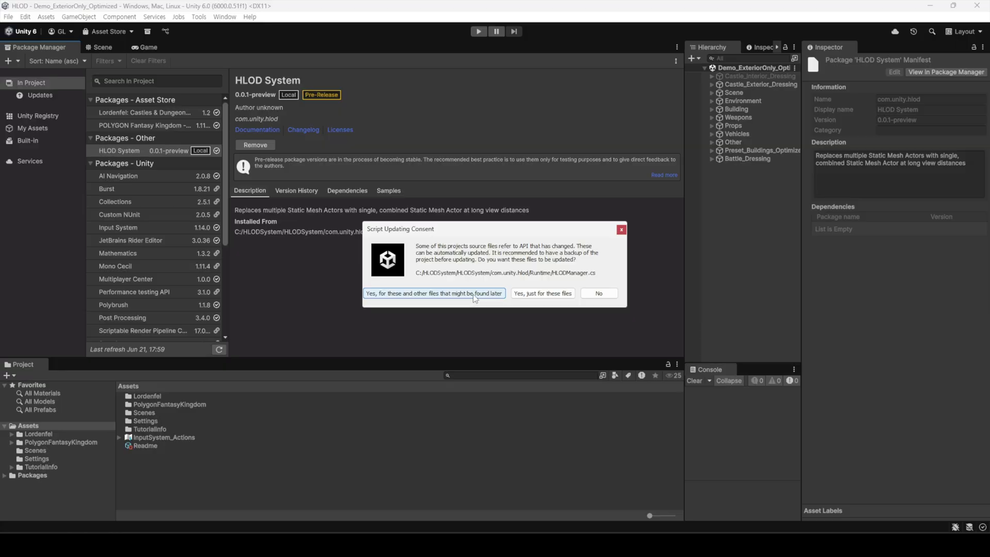
- Approve script updating for these and any later-found HLOD files
{"action": "left_click", "coordinate": [473, 296]}
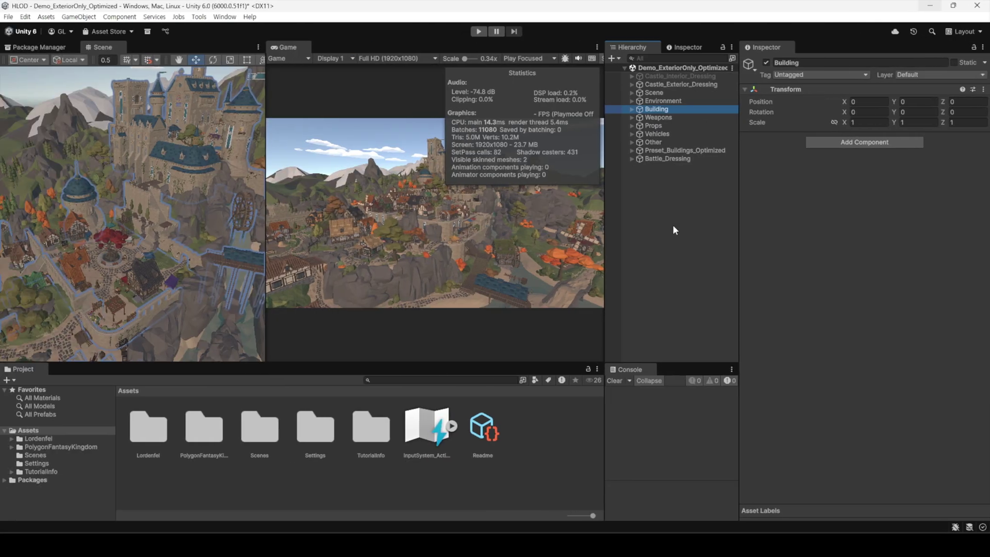
- Create an empty GameObject in the Hierarchy, then delete it as unneeded
{"action": "left_click", "coordinate": [673, 226]}
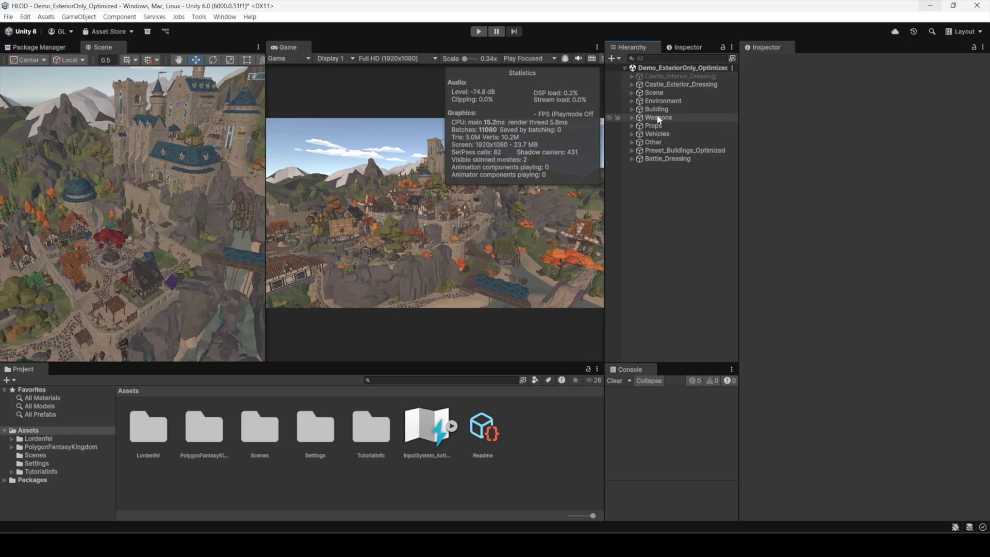
{"action": "right_click", "coordinate": [654, 198]}
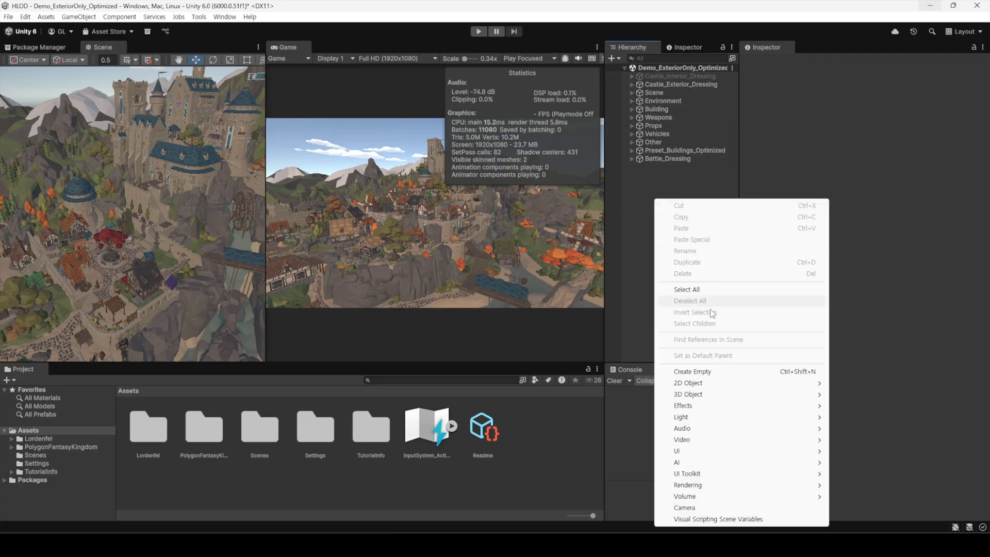
{"action": "left_click", "coordinate": [711, 371]}
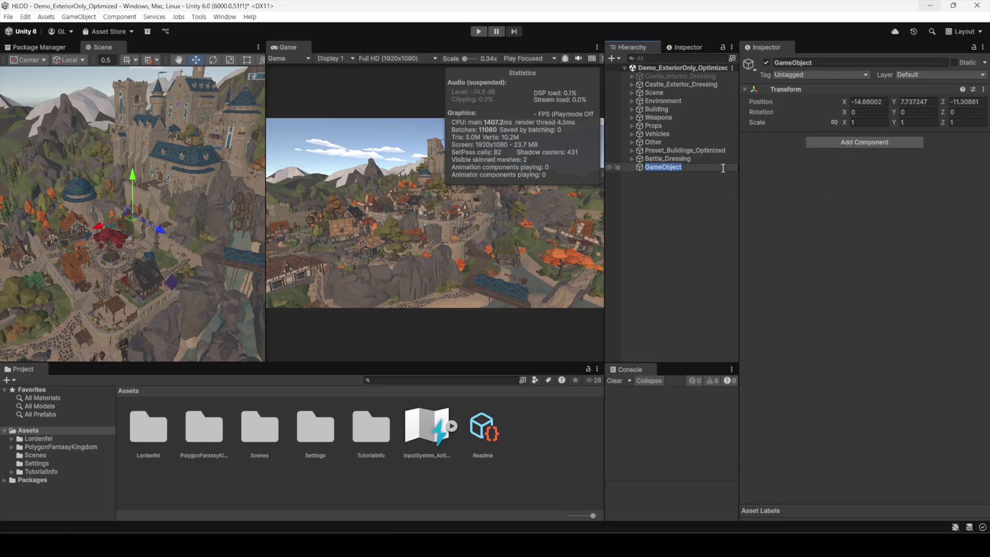
{"action": "left_click", "coordinate": [654, 184]}
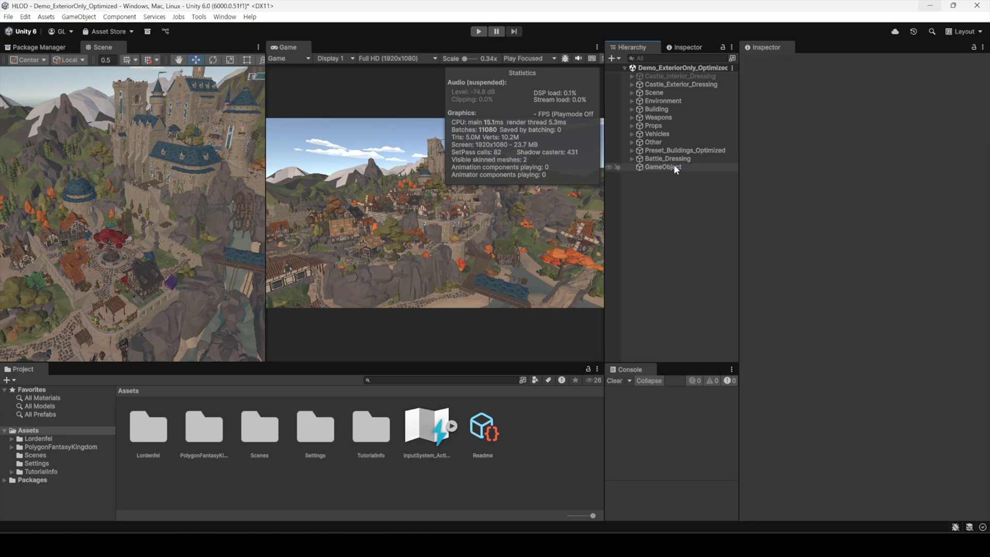
{"action": "left_click", "coordinate": [666, 168]}
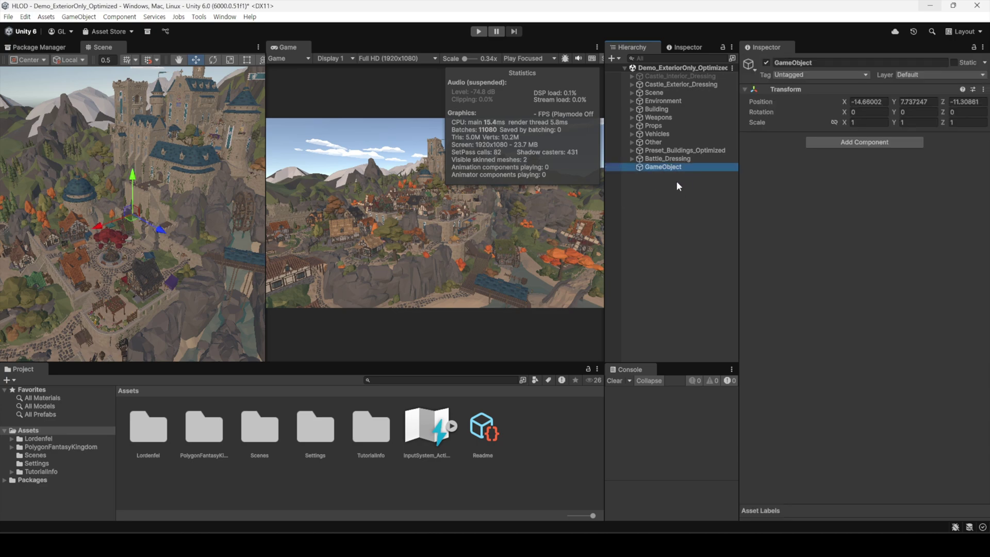
{"action": "key", "text": "Delete"}
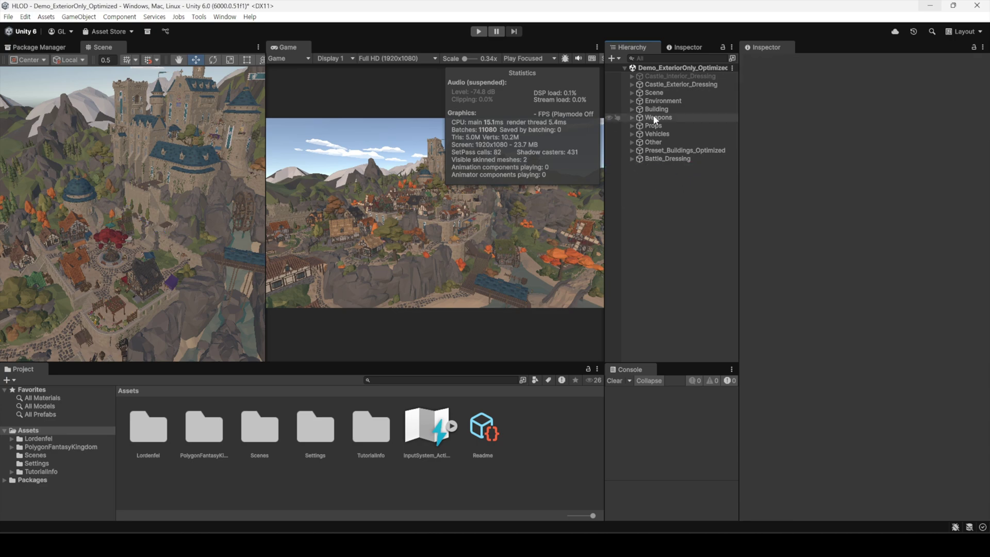
- Select Building and add the HLOD component by searching 'hlod' in Add Component
{"action": "left_click", "coordinate": [654, 110]}
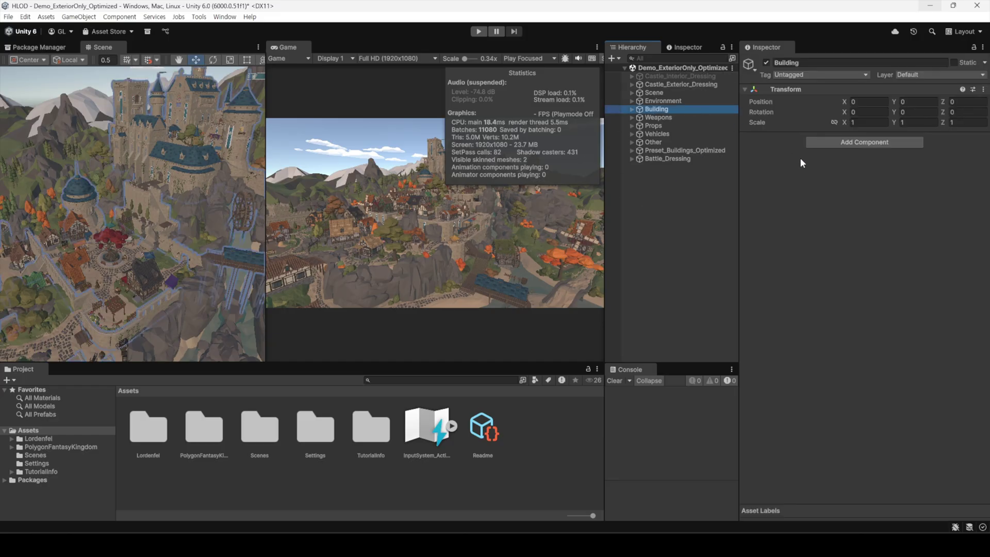
{"action": "left_click", "coordinate": [843, 144]}
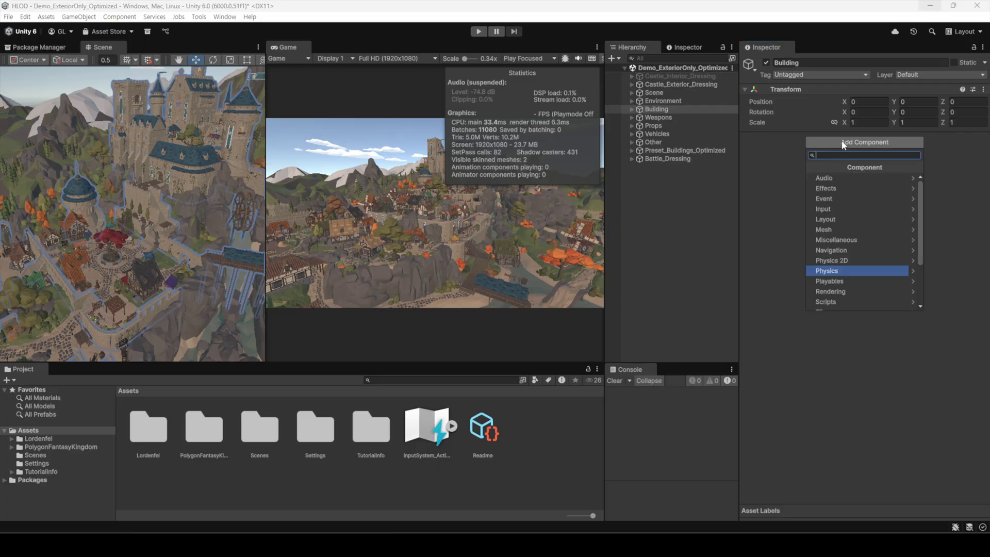
{"action": "type", "text": "hlod"}
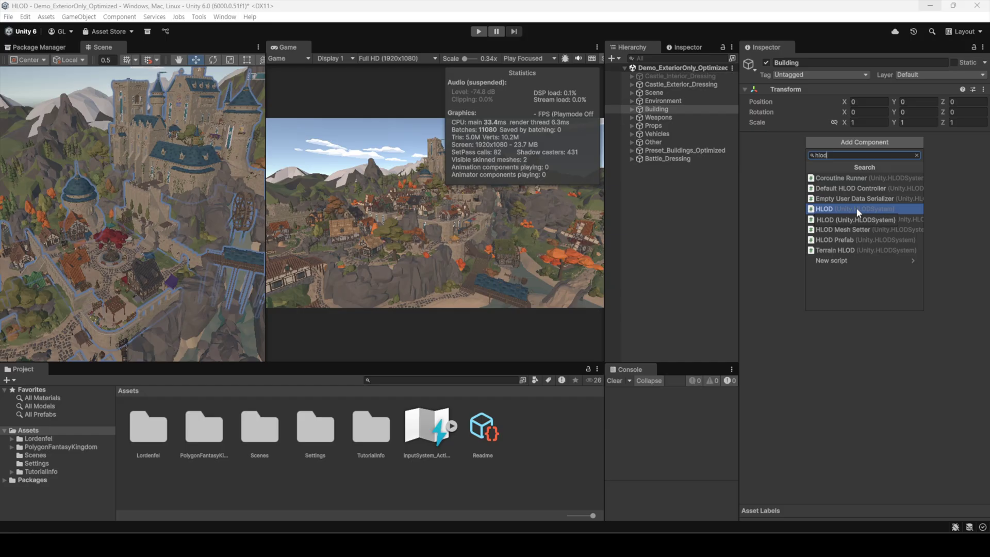
{"action": "left_click", "coordinate": [855, 207]}
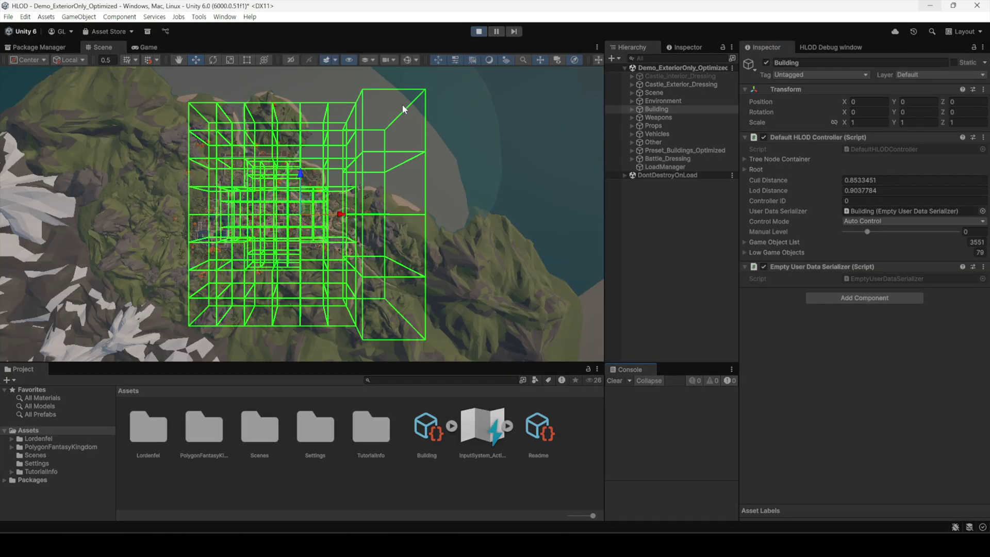
- Orbit and zoom the Scene view to examine the green HLOD bounds grid over Building
{"action": "mouse_move", "coordinate": [165, 215]}
{"action": "left_mouse_down", "text": "alt"}
{"action": "mouse_move", "coordinate": [379, 188]}
{"action": "mouse_move", "coordinate": [367, 239]}
{"action": "left_mouse_up", "text": "alt"}
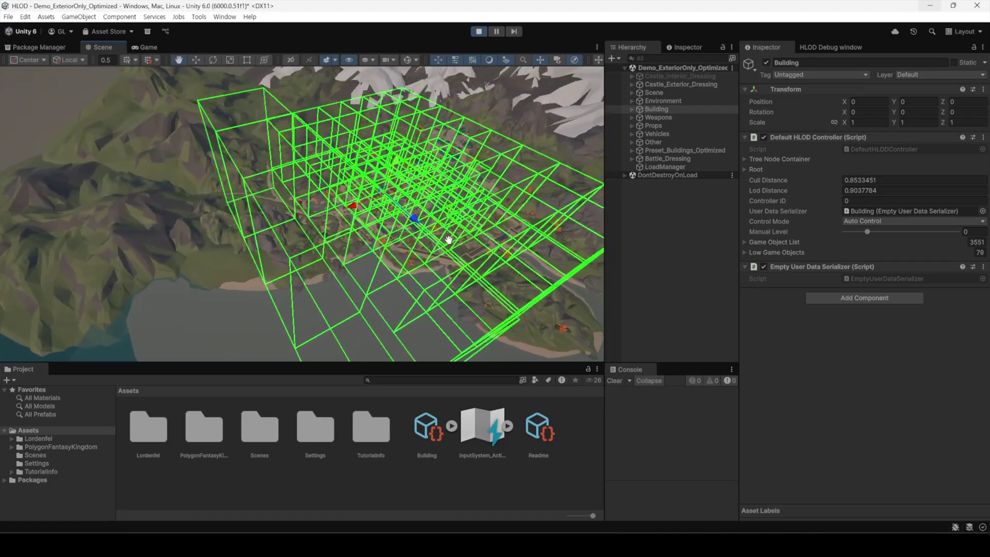
{"action": "scroll", "coordinate": [367, 240], "scroll_direction": "up", "scroll_amount": 2}
{"action": "scroll", "coordinate": [351, 247], "scroll_direction": "up", "scroll_amount": 2}
{"action": "scroll", "coordinate": [335, 252], "scroll_direction": "up", "scroll_amount": 2}
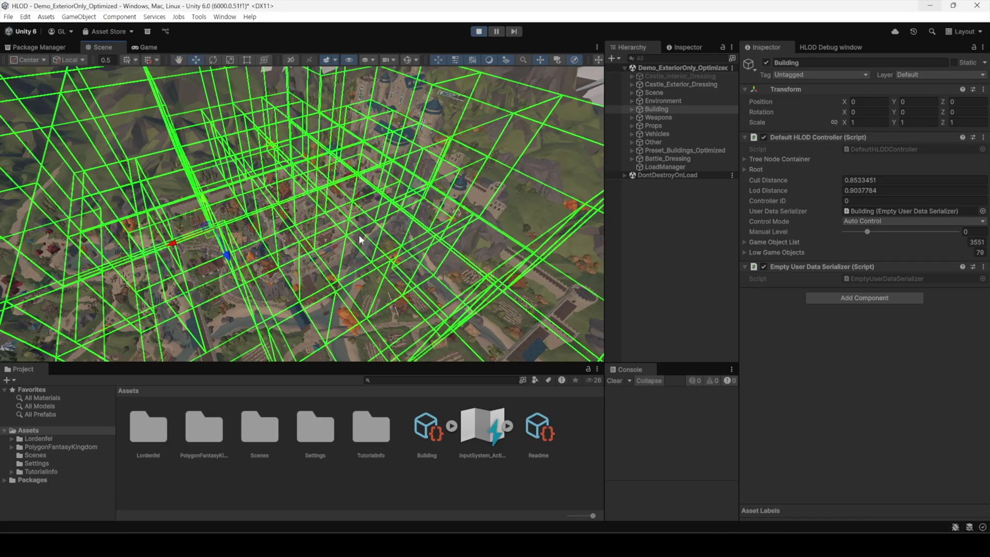
{"action": "scroll", "coordinate": [314, 260], "scroll_direction": "up", "scroll_amount": 2}
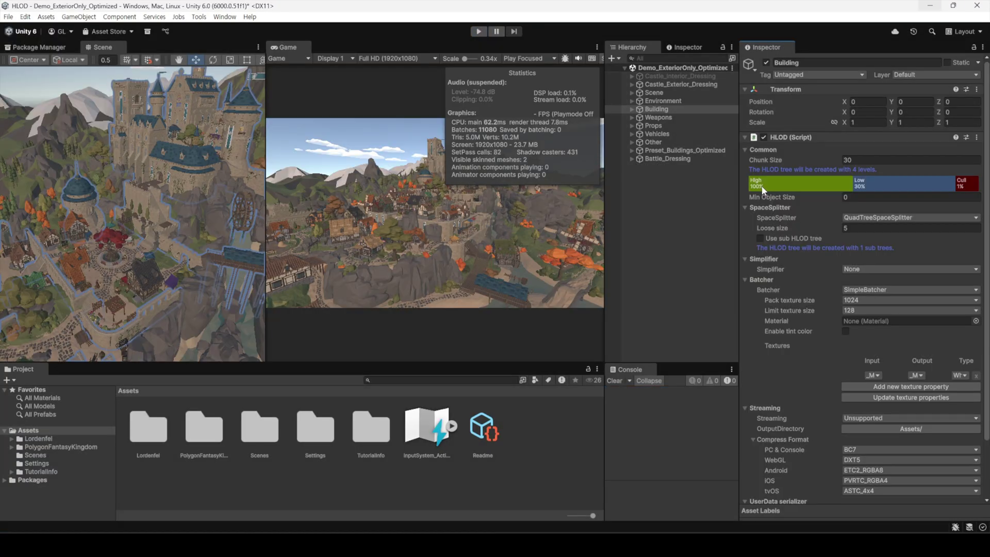
- Shrink the High range and widen Low to about 88% on the HLOD LOD bar
{"action": "left_click_drag", "start_coordinate": [852, 185], "coordinate": [771, 195]}
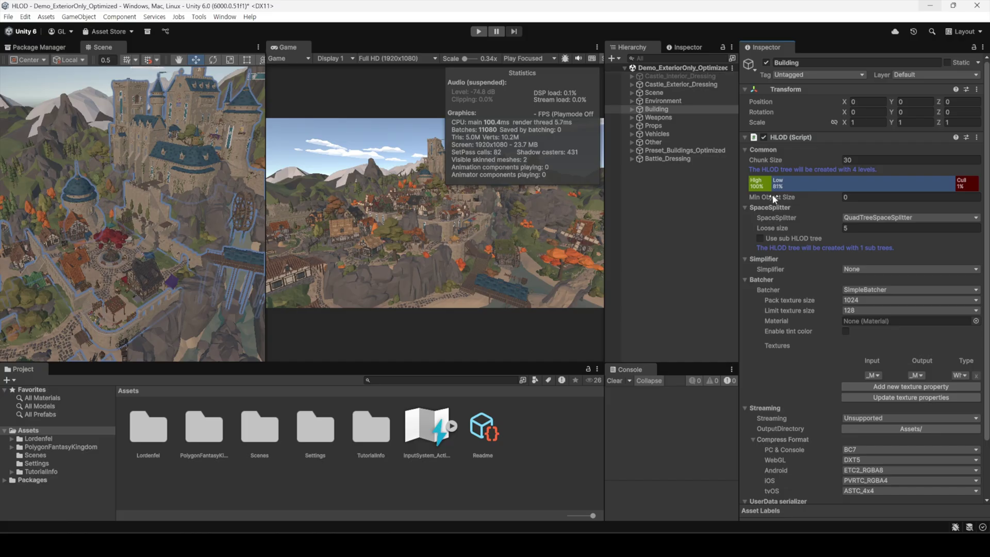
{"action": "left_click_drag", "start_coordinate": [773, 197], "coordinate": [761, 197]}
{"action": "left_click_drag", "start_coordinate": [760, 194], "coordinate": [779, 202]}
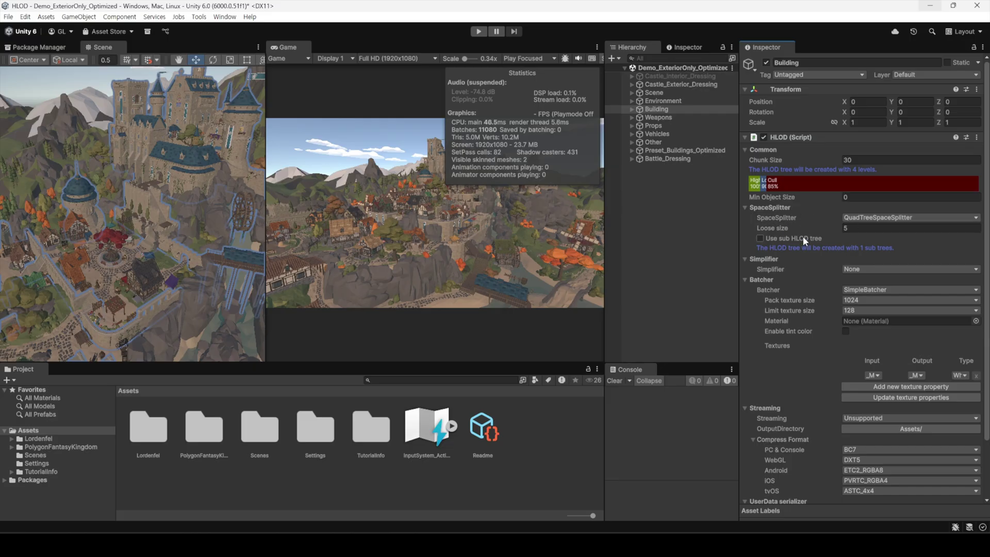
- Try the UnityMeshSimplifier option, then set the HLOD Simplifier back to None
{"action": "left_click", "coordinate": [745, 208]}
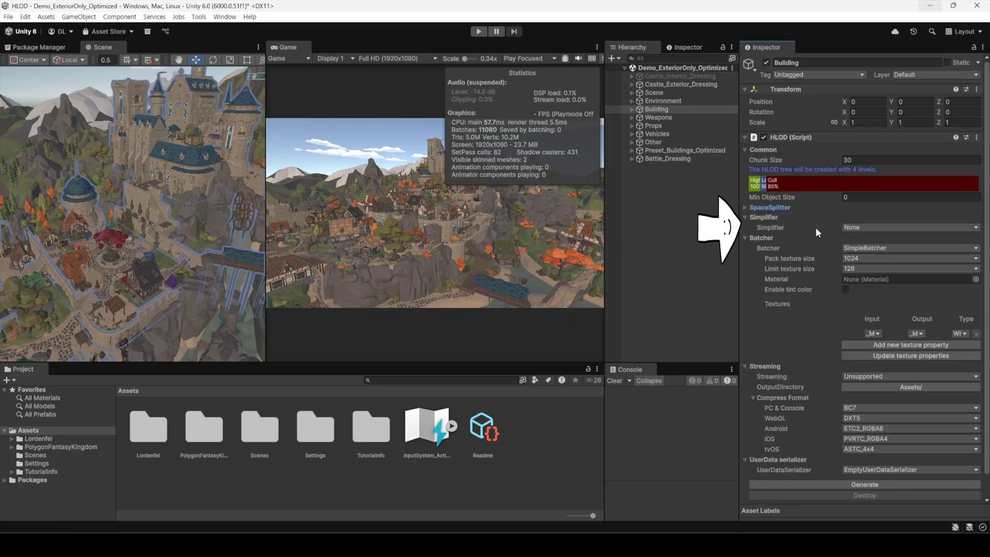
{"action": "left_click", "coordinate": [858, 227]}
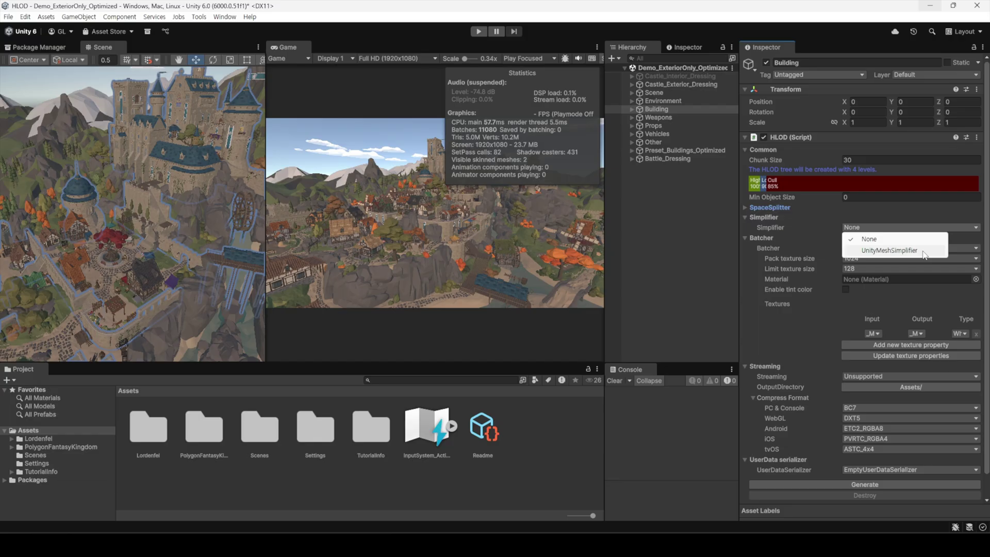
{"action": "left_click", "coordinate": [897, 250]}
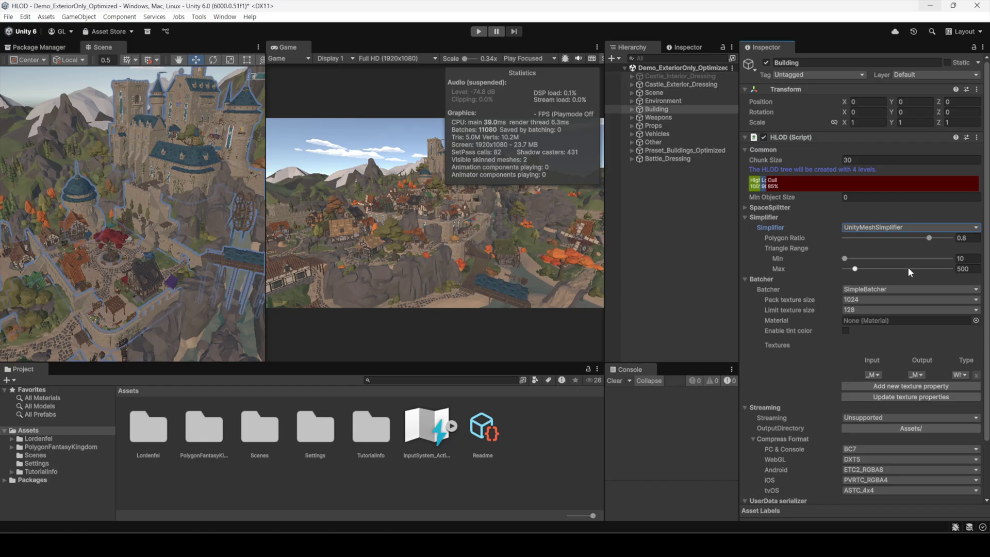
{"action": "left_click", "coordinate": [868, 228]}
{"action": "left_click", "coordinate": [866, 237]}
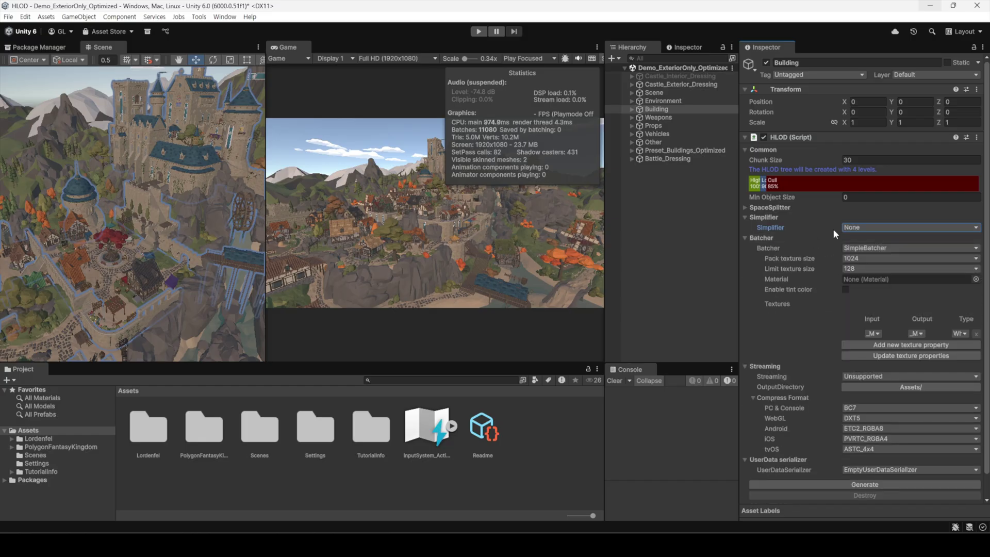
{"action": "left_click", "coordinate": [745, 218]}
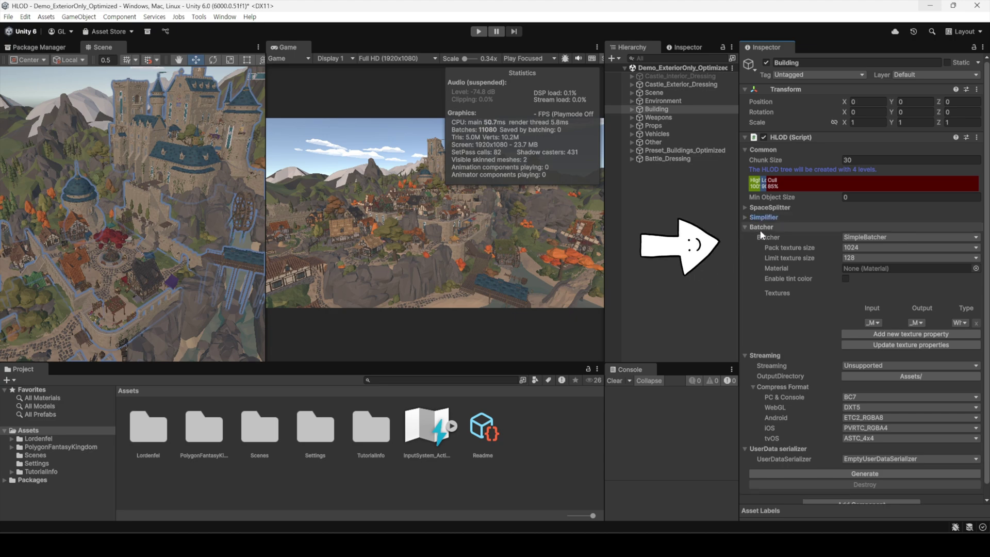
- Switch the Batcher to MaterialPreservingBatcher and keep Streaming set to Unsupported
{"action": "left_click", "coordinate": [902, 239]}
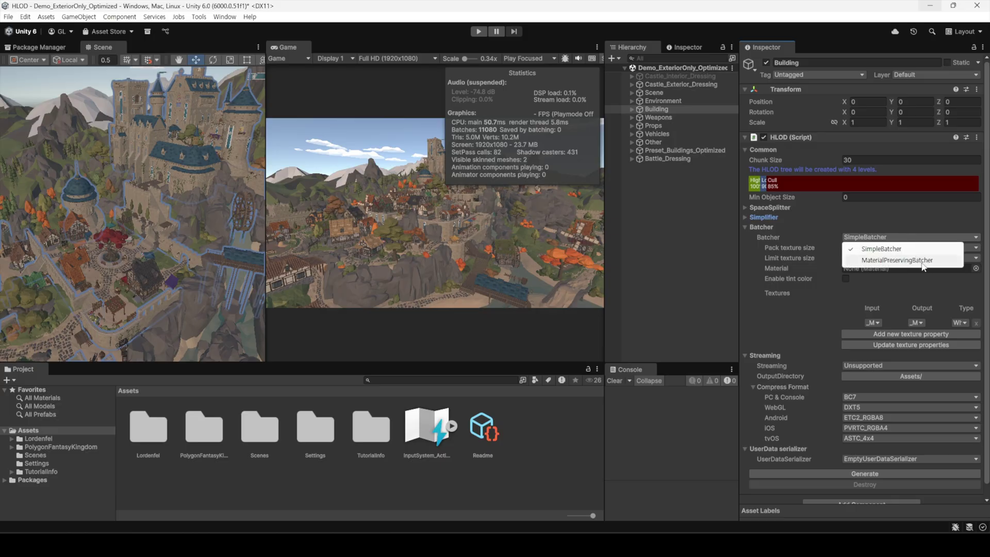
{"action": "left_click", "coordinate": [922, 261]}
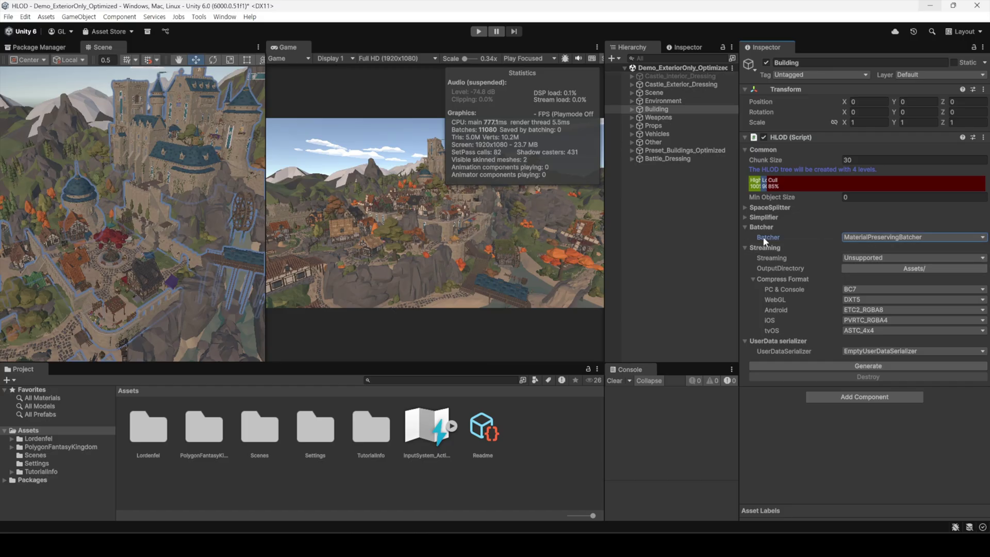
{"action": "left_click", "coordinate": [745, 228]}
{"action": "left_click", "coordinate": [870, 246]}
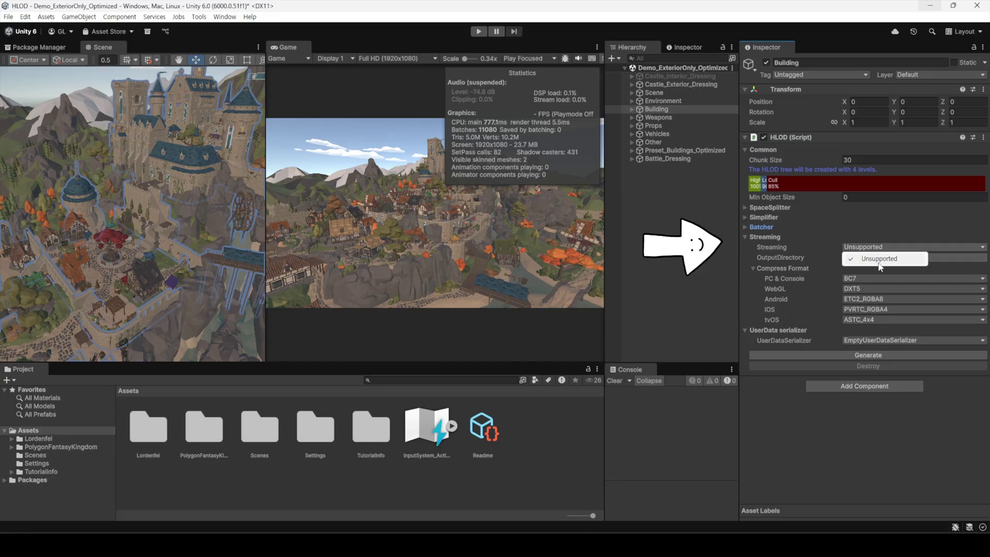
{"action": "left_click", "coordinate": [883, 226]}
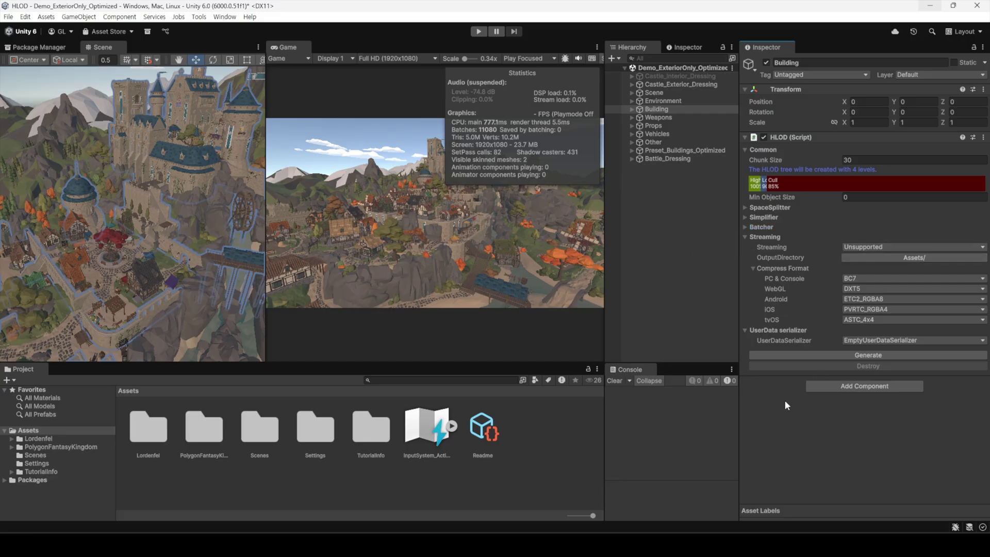
- Generate the Building HLOD, then expand the new Building.hlod asset in the Project panel to view its meshes
{"action": "left_click", "coordinate": [781, 356]}
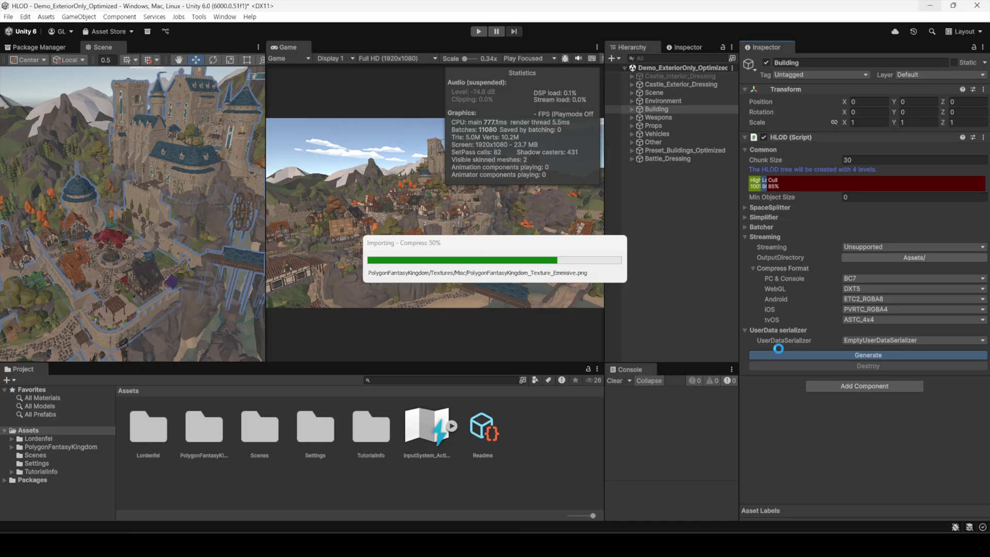
{"action": "left_click_drag", "start_coordinate": [480, 363], "coordinate": [481, 183]}
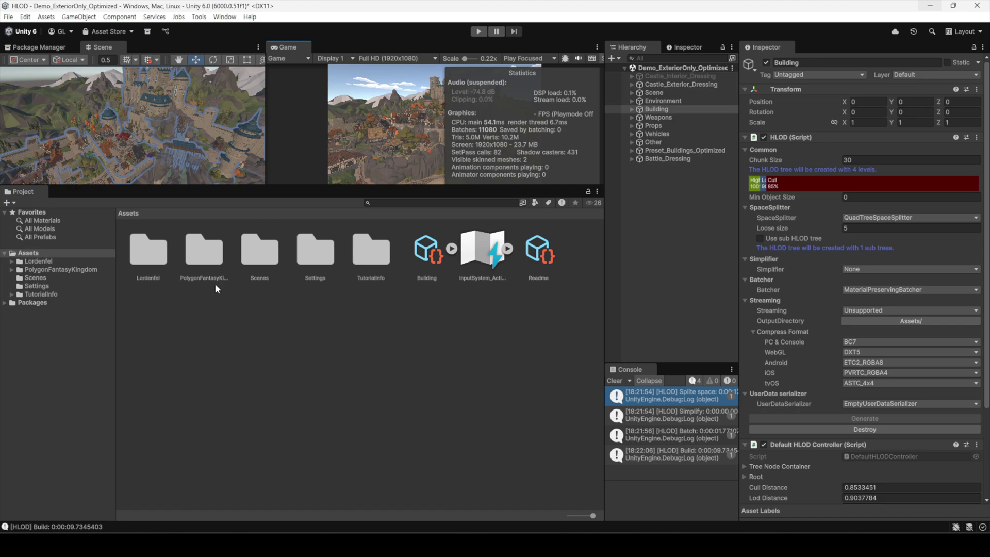
{"action": "left_click", "coordinate": [417, 264]}
{"action": "left_click", "coordinate": [451, 249]}
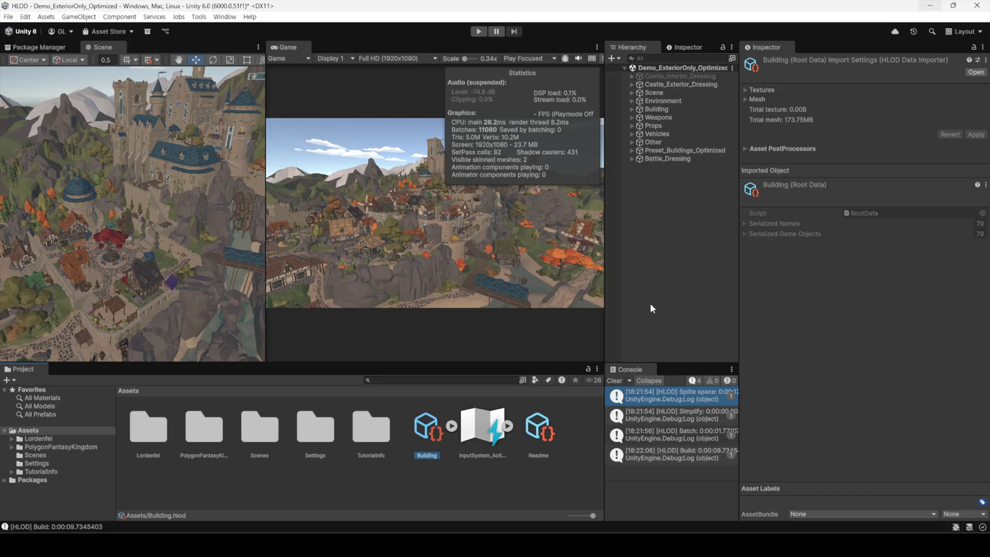
- Clear the Console and add an HLOD Camera Recognizer component to the Main Camera
{"action": "left_click", "coordinate": [613, 382]}
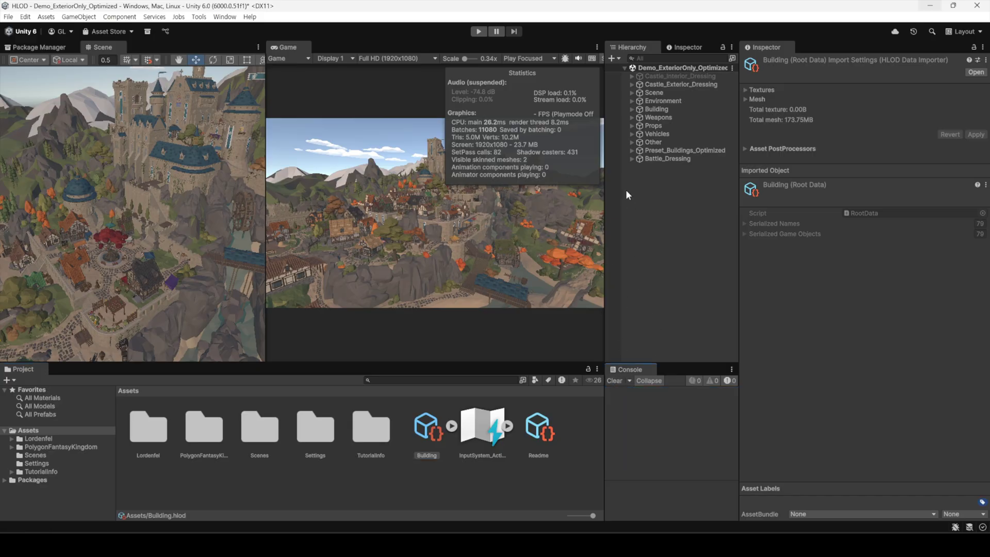
{"action": "left_click", "coordinate": [631, 93]}
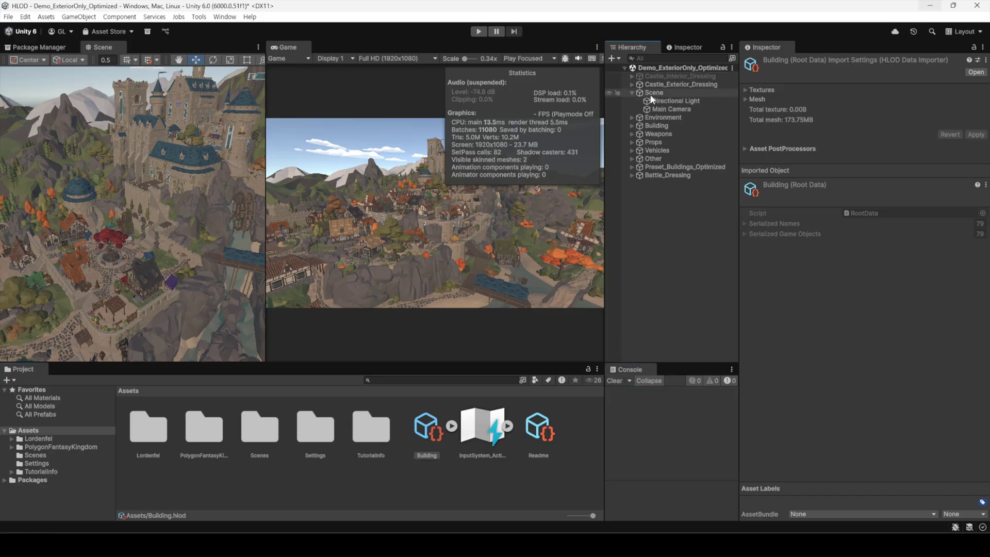
{"action": "left_click", "coordinate": [685, 109]}
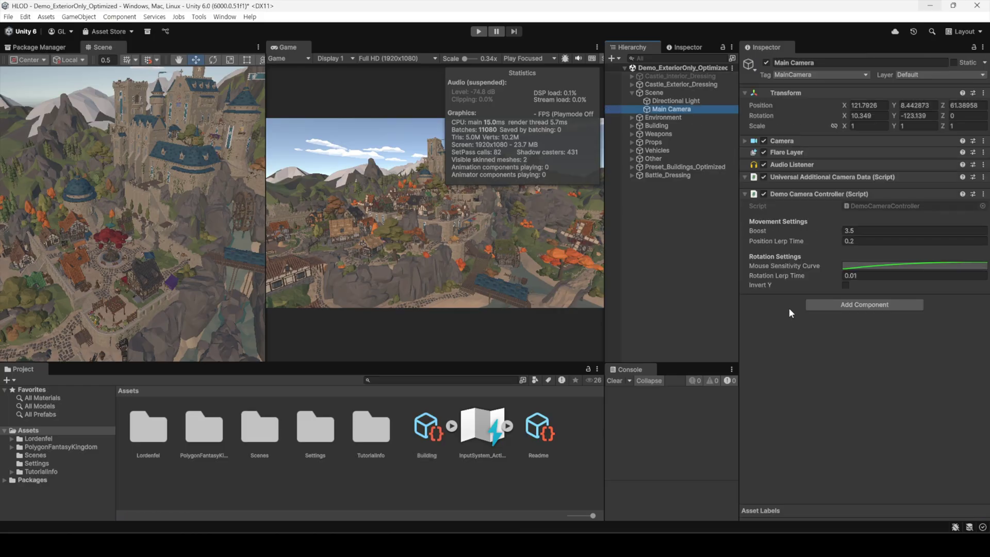
{"action": "left_click", "coordinate": [849, 305]}
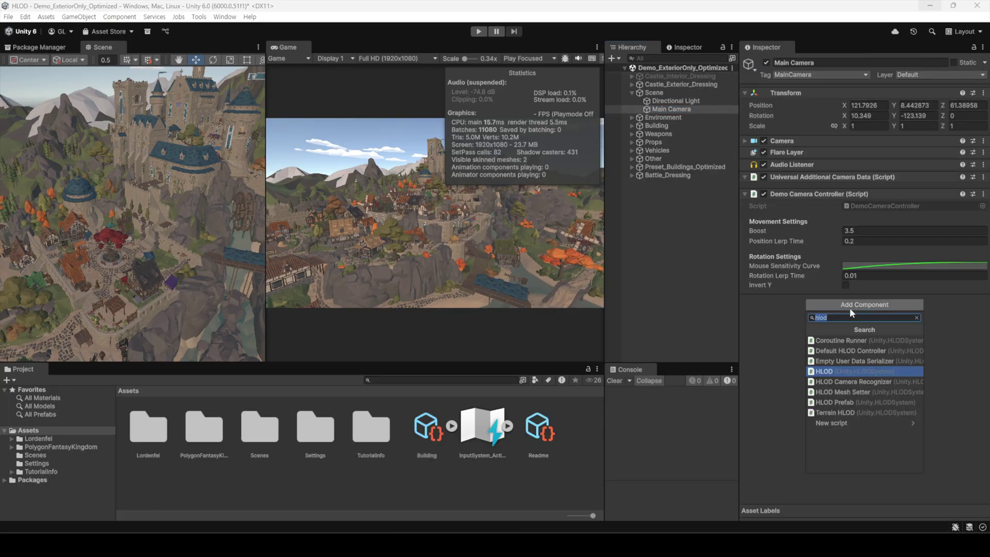
{"action": "left_click", "coordinate": [880, 384]}
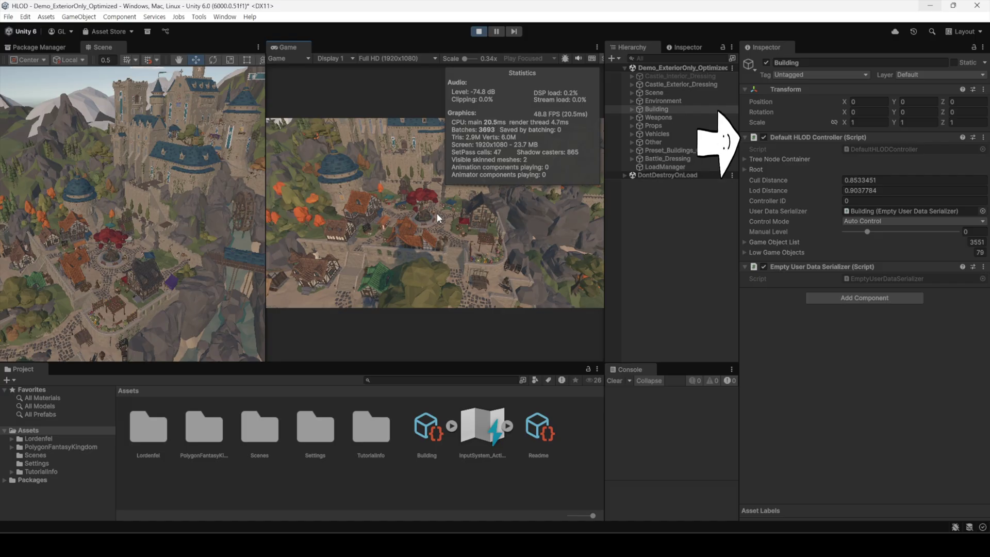
{"action": "left_click", "coordinate": [881, 221]}
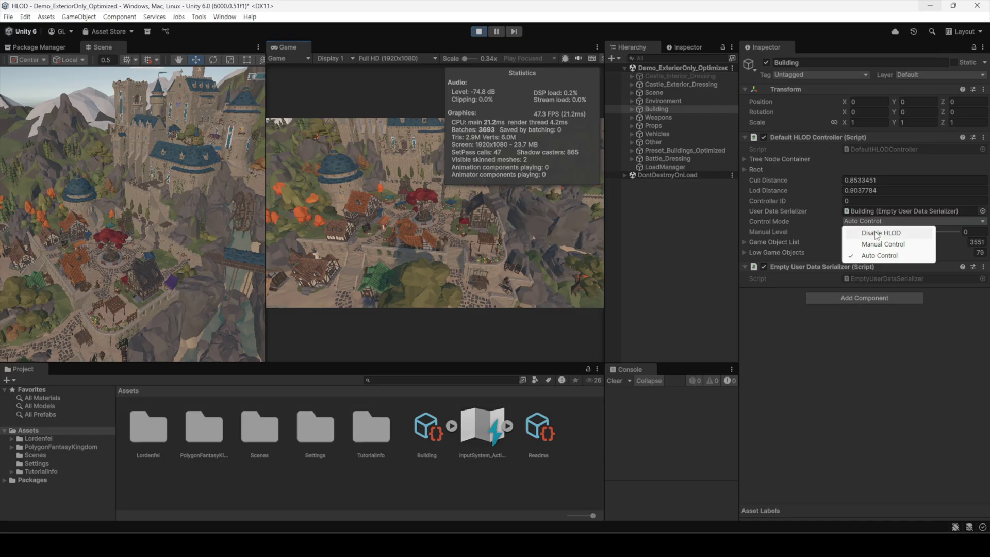
{"action": "left_click", "coordinate": [878, 233]}
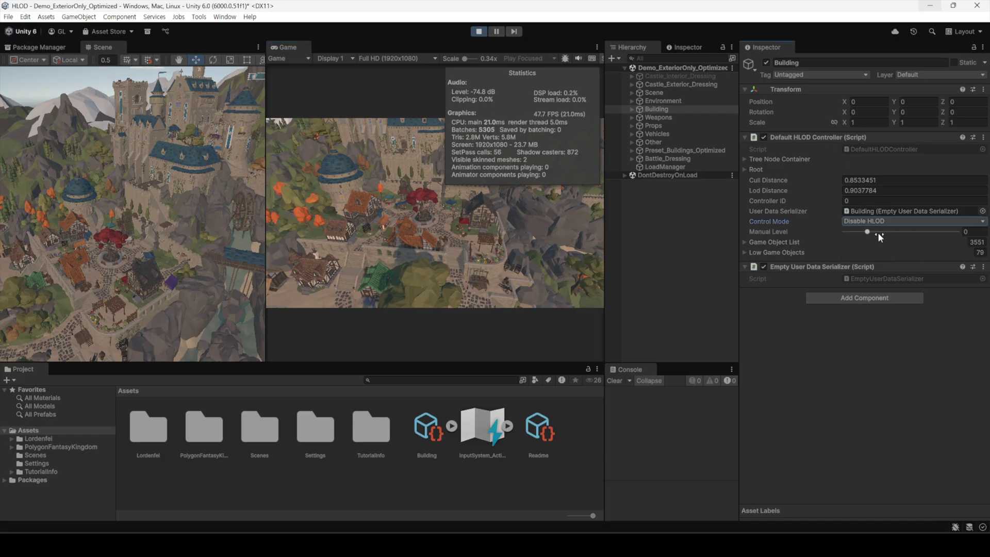
{"action": "left_click", "coordinate": [877, 221]}
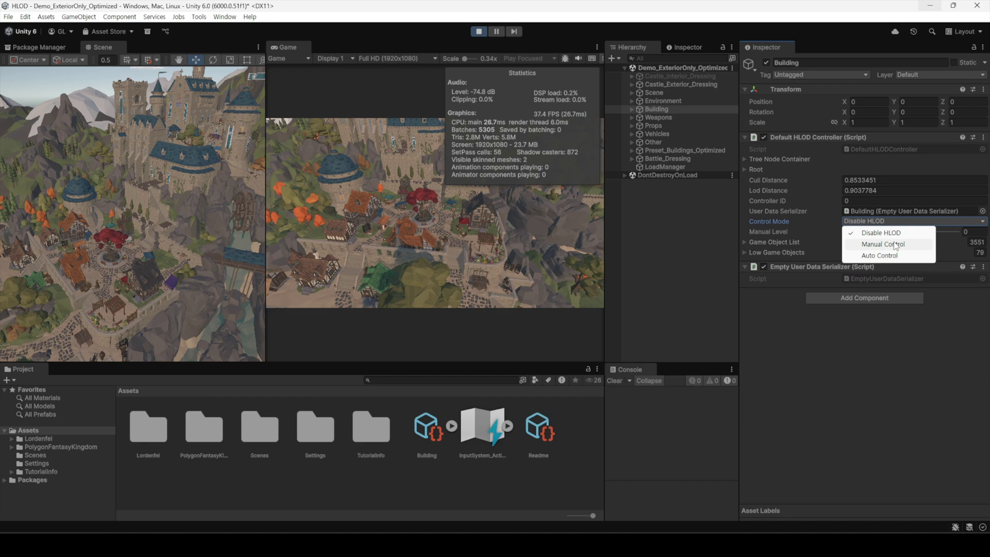
{"action": "left_click", "coordinate": [895, 245]}
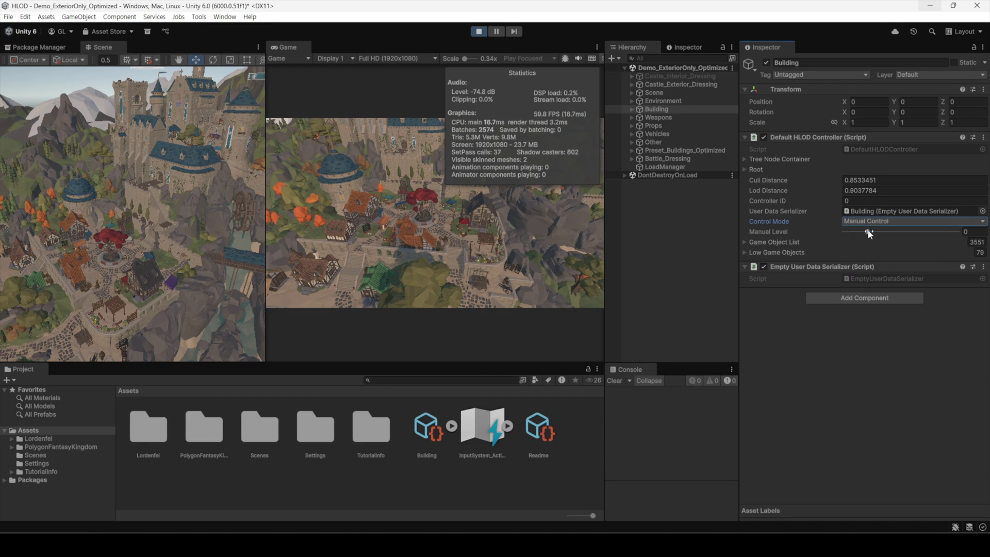
{"action": "left_click", "coordinate": [869, 233]}
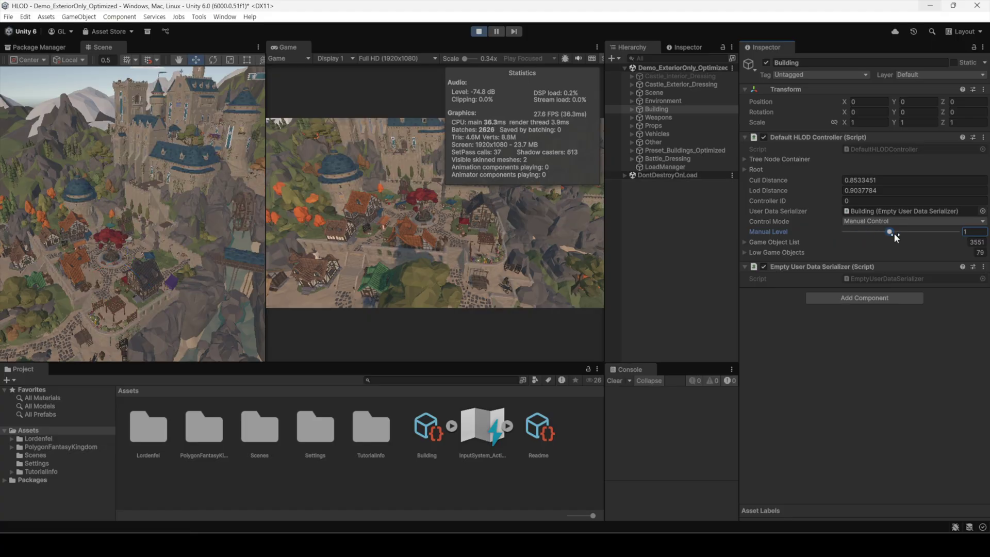
{"action": "left_click", "coordinate": [863, 222]}
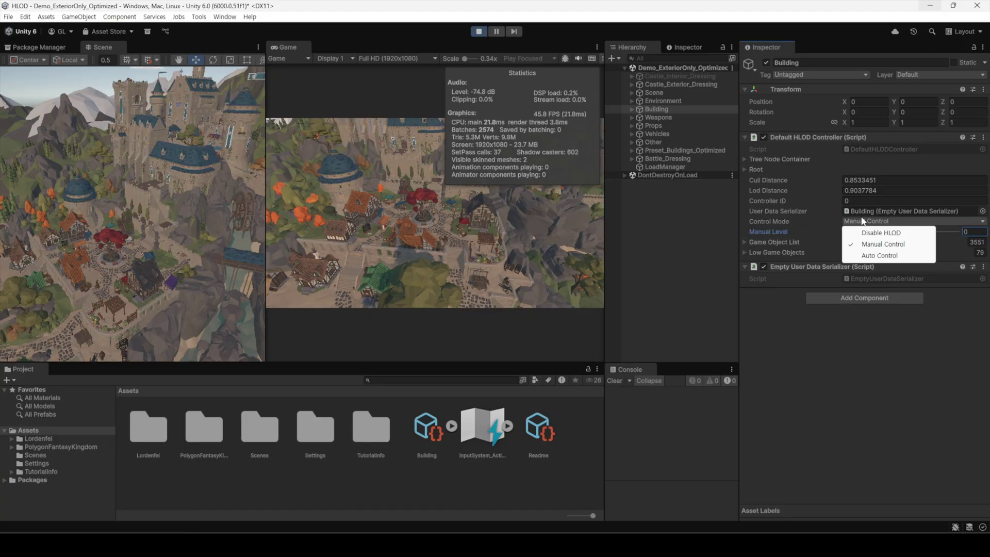
{"action": "left_click", "coordinate": [873, 252]}
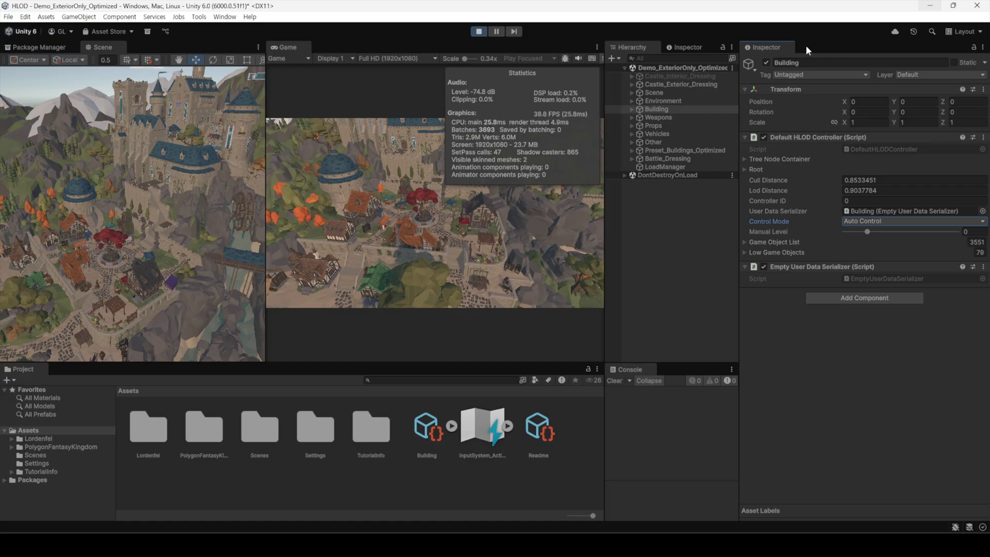
- Open Window/HLOD/DebugWindow by searching 'debug HLOD' in Unity Search, then close Search
{"action": "left_click", "coordinate": [931, 33]}
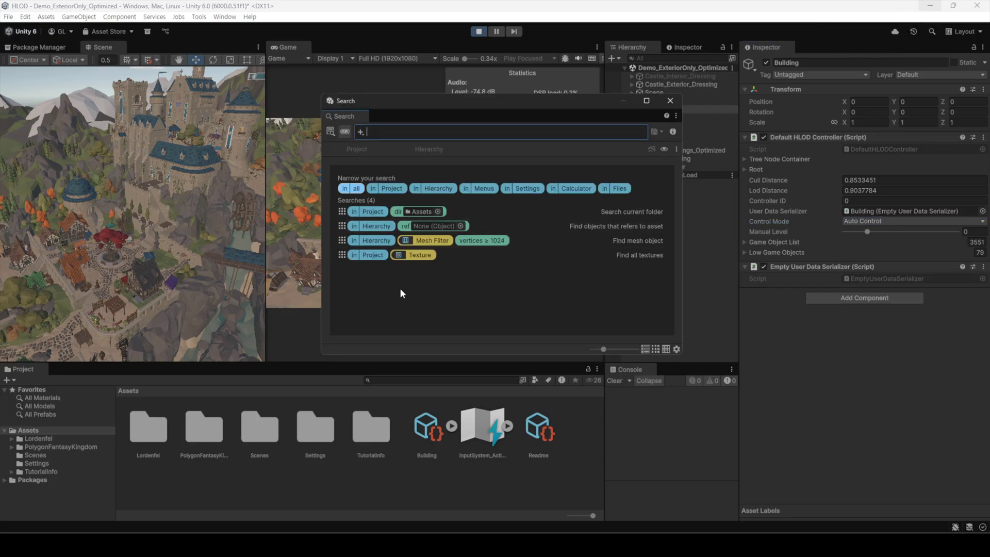
{"action": "type", "text": "debug "}
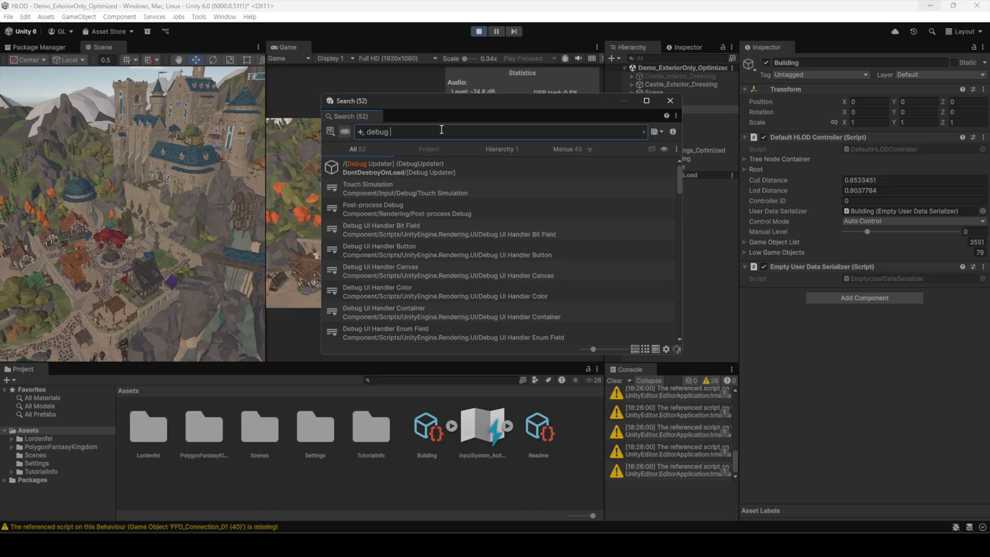
{"action": "type", "text": "HLOD"}
{"action": "left_click", "coordinate": [367, 175]}
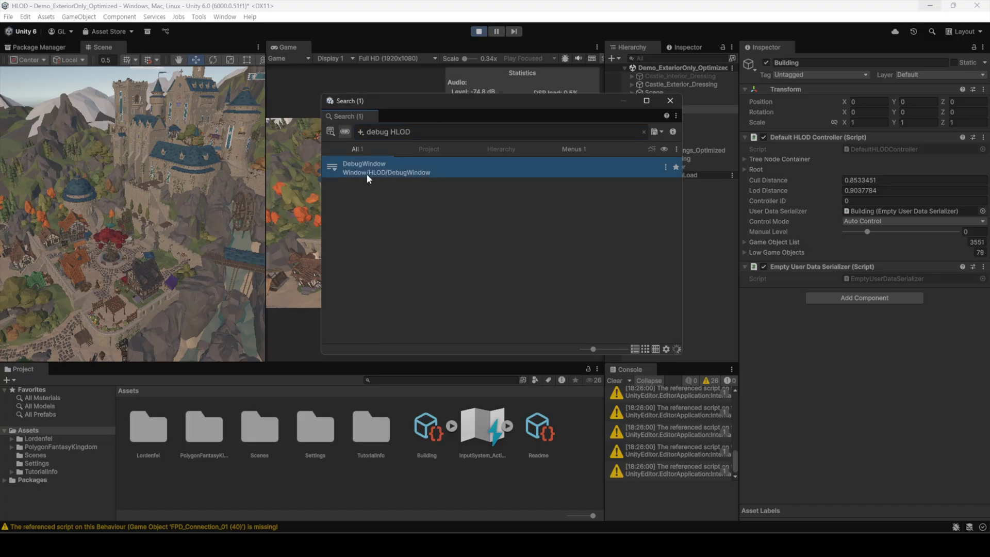
{"action": "double_click", "coordinate": [367, 174]}
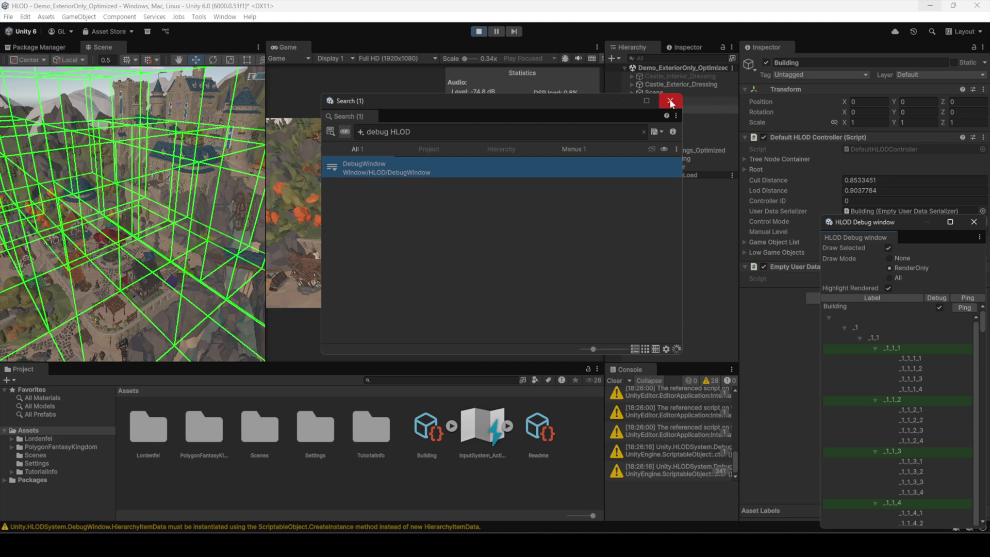
{"action": "left_click", "coordinate": [670, 102]}
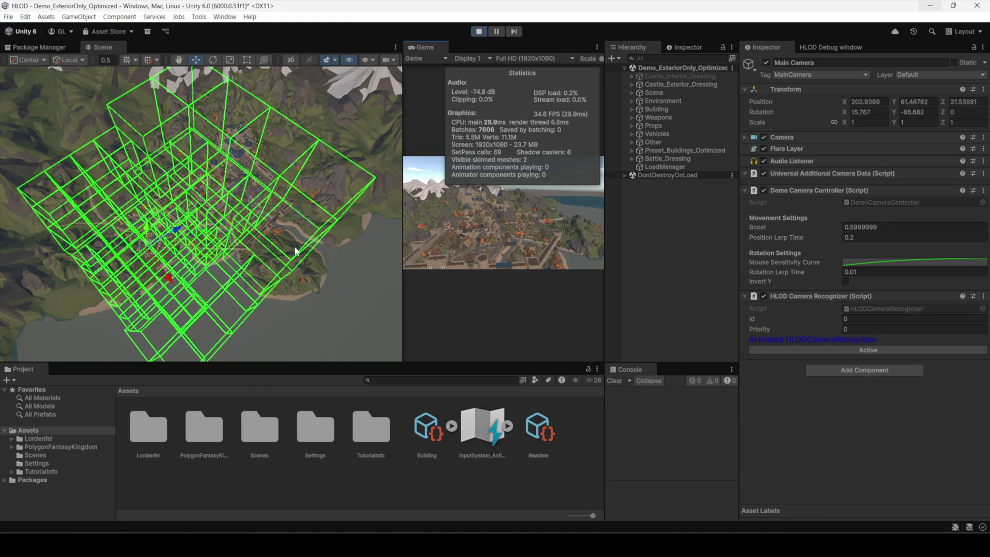
- Fly the play-mode camera forward and left into the town with W and A
{"action": "key", "text": "w"}
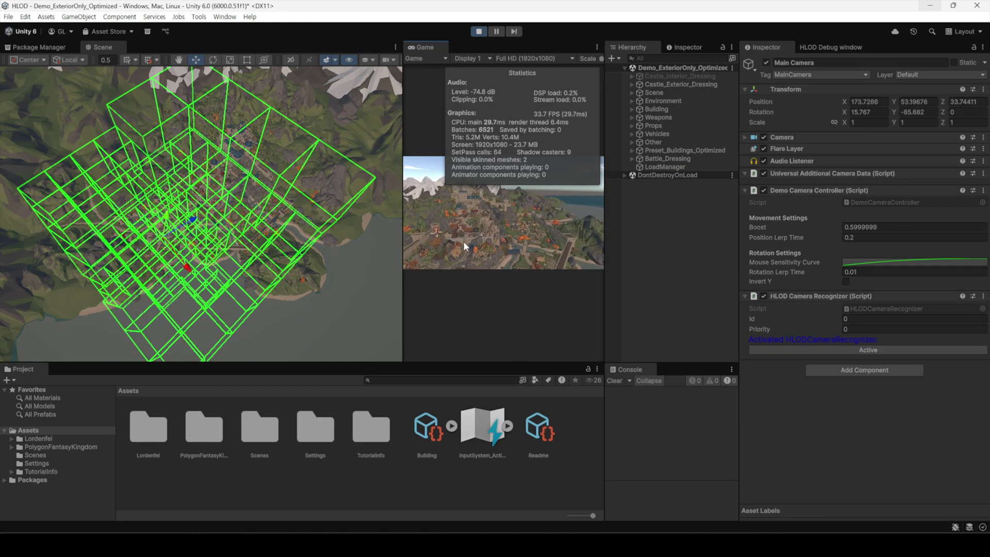
{"action": "key", "text": "w"}
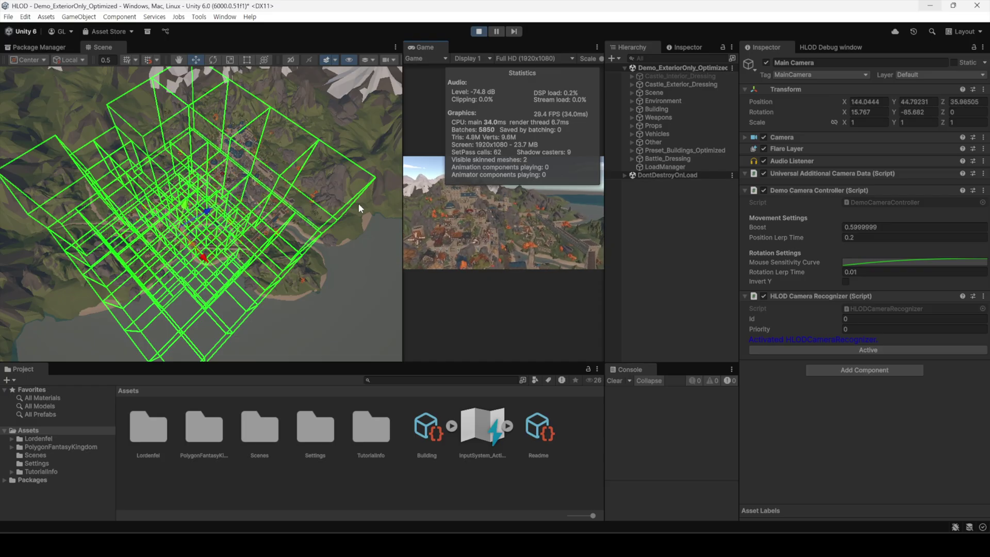
{"action": "key", "text": "w"}
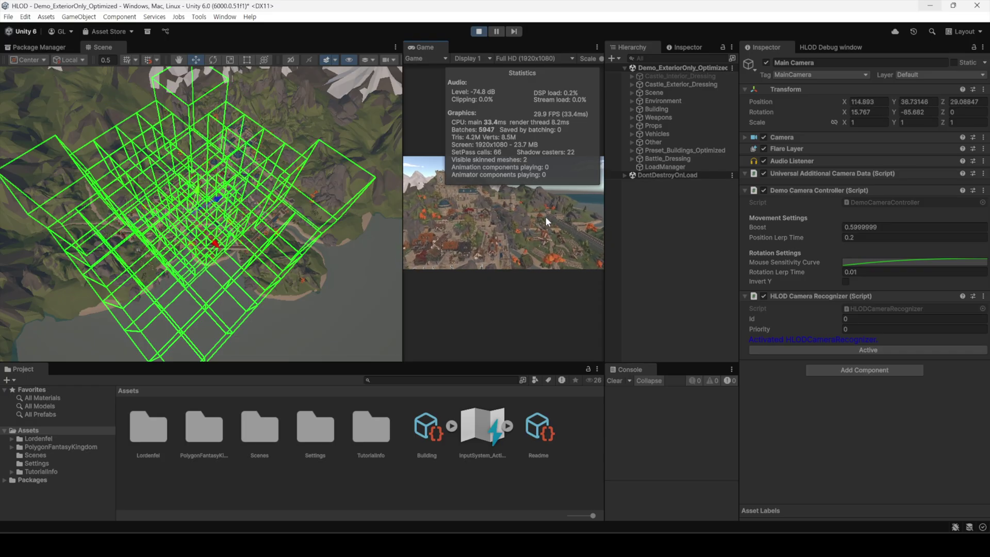
{"action": "key", "text": "w"}
{"action": "key", "text": "a"}
{"action": "key", "text": "w"}
{"action": "key", "text": "a"}
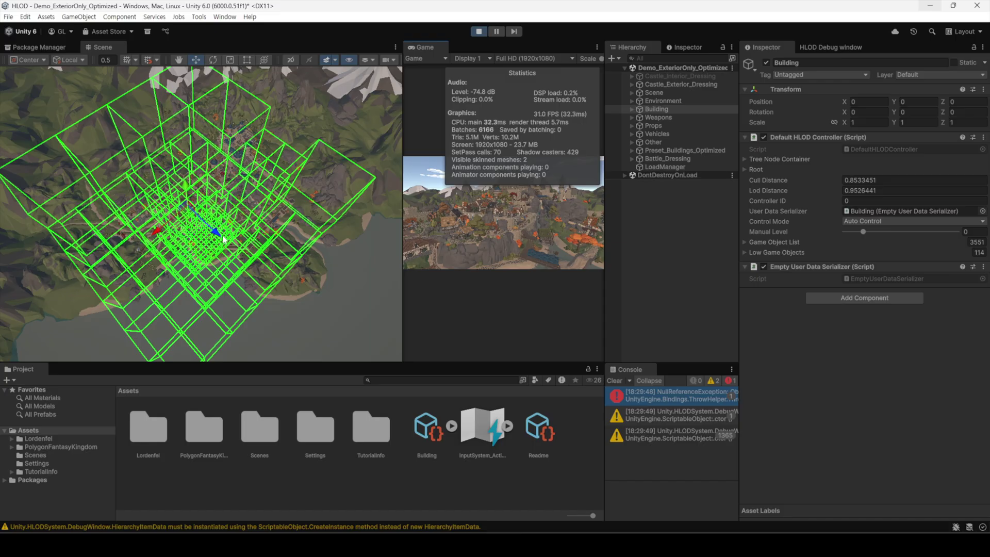
{"action": "key", "text": "w"}
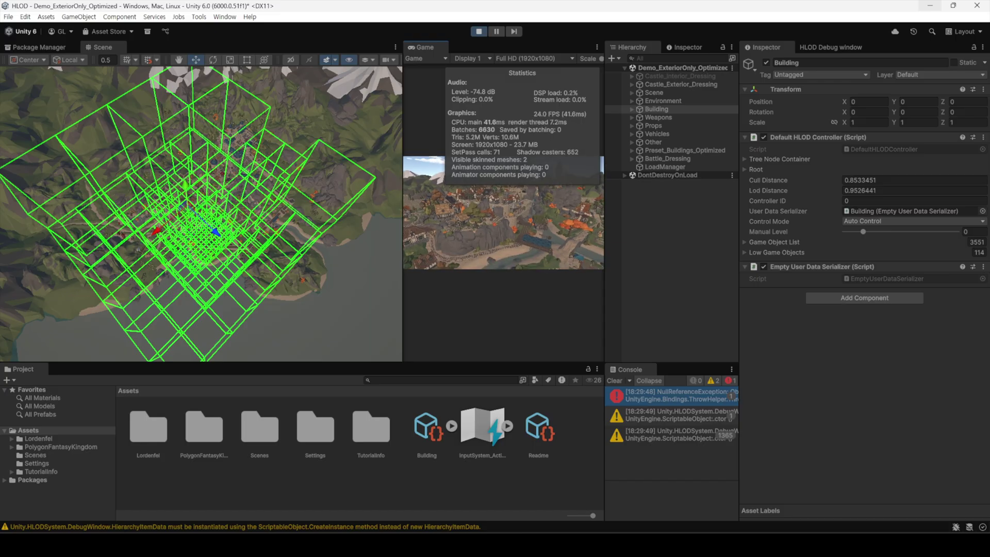